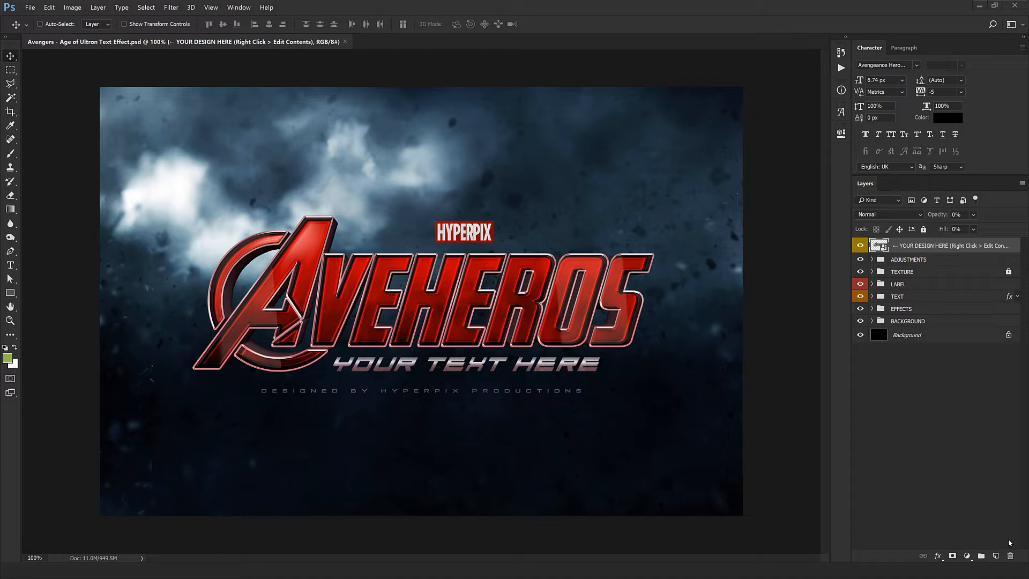
Step: Open the contents of the YOUR DESIGN HERE smart object and replace the title text with Avengers
right_click(916, 247)
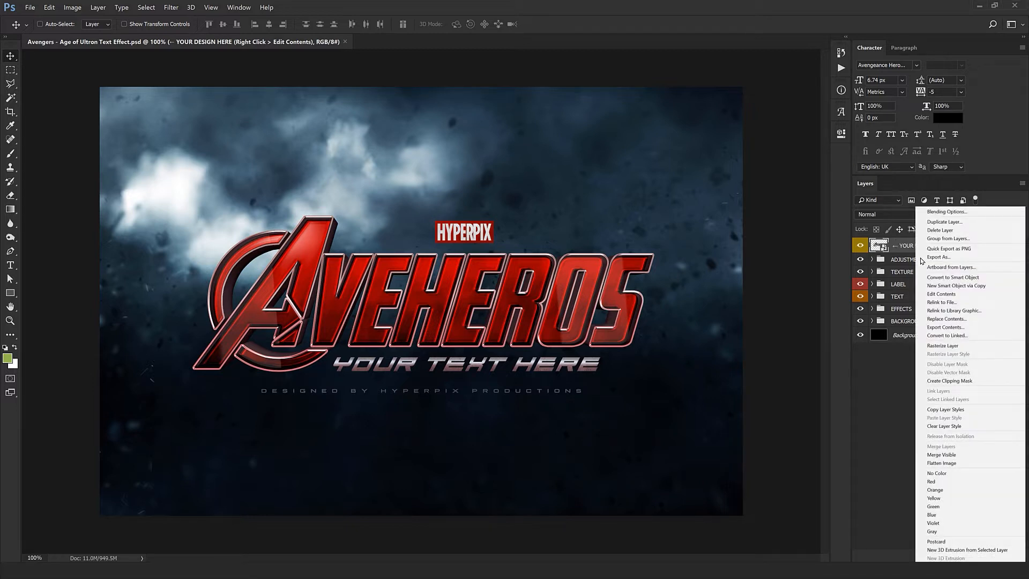
click(943, 293)
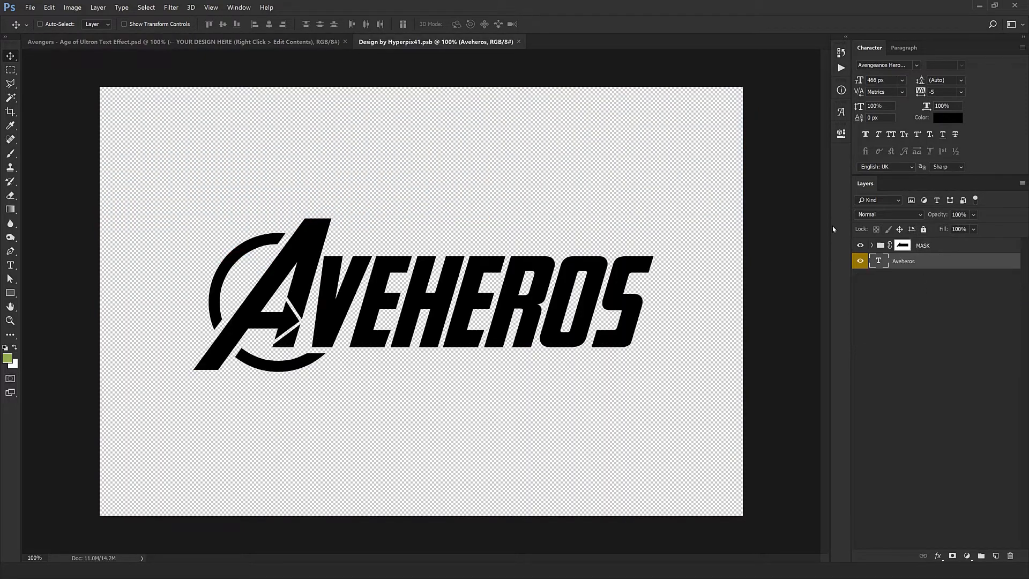
double_click(879, 261)
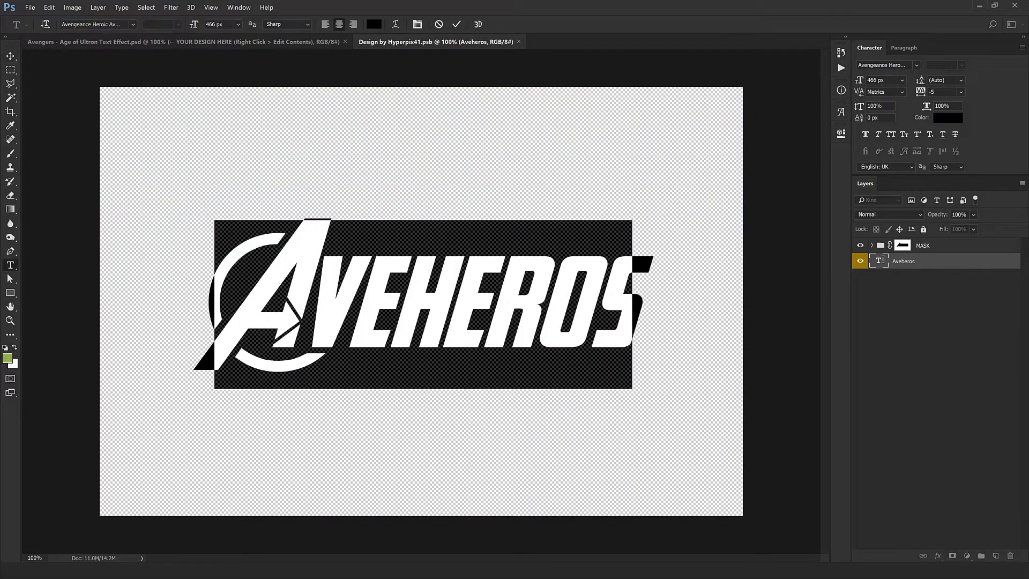
click(555, 306)
key(ctrl+a)
text(Av)
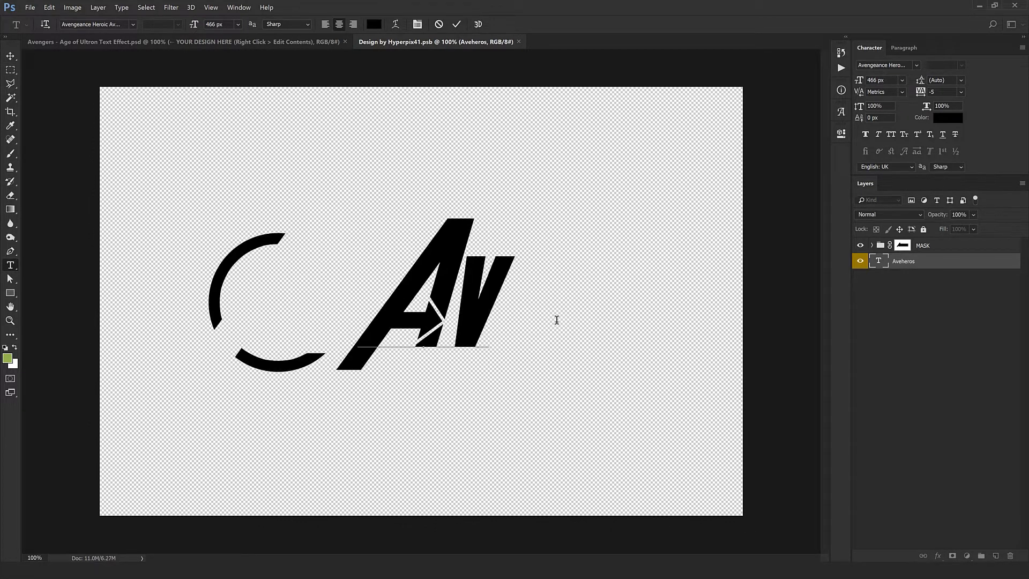
text(engers)
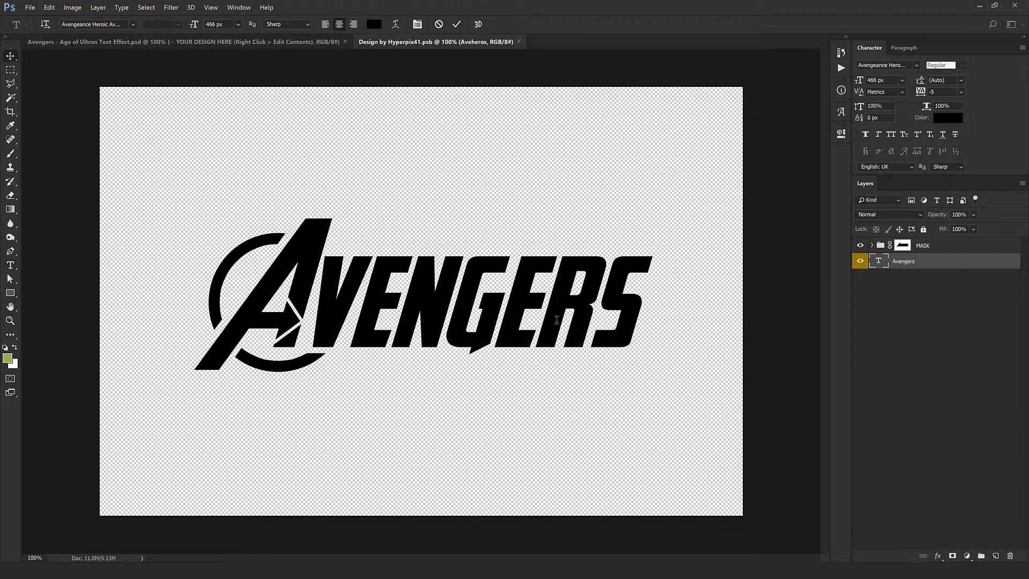
key(ctrl+Return)
key(v)
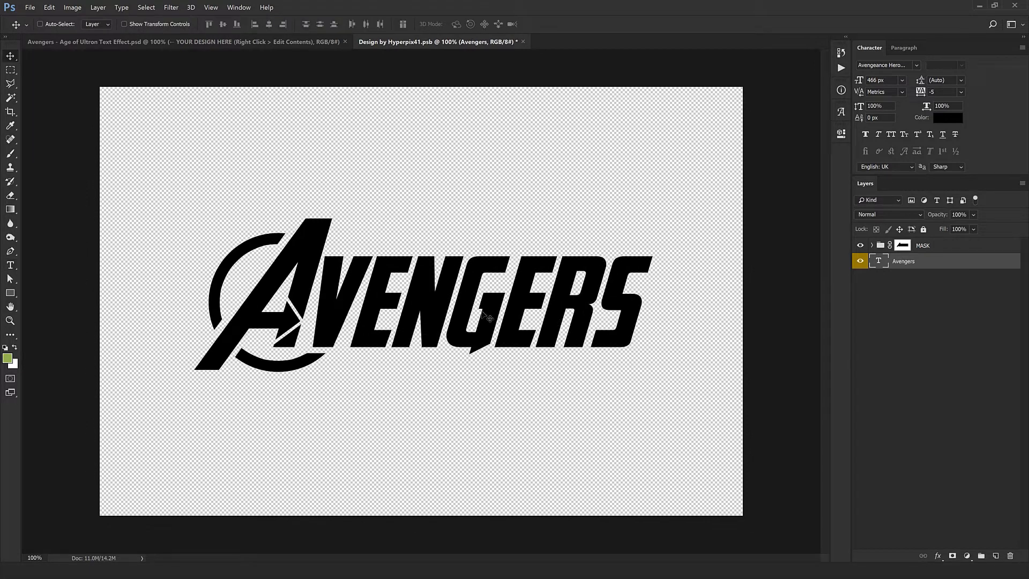
Step: Undo and redo the title text change to compare the artwork before and after it
key(ctrl+z)
key(ctrl+z)
key(ctrl+z)
key(ctrl+z)
key(ctrl+z)
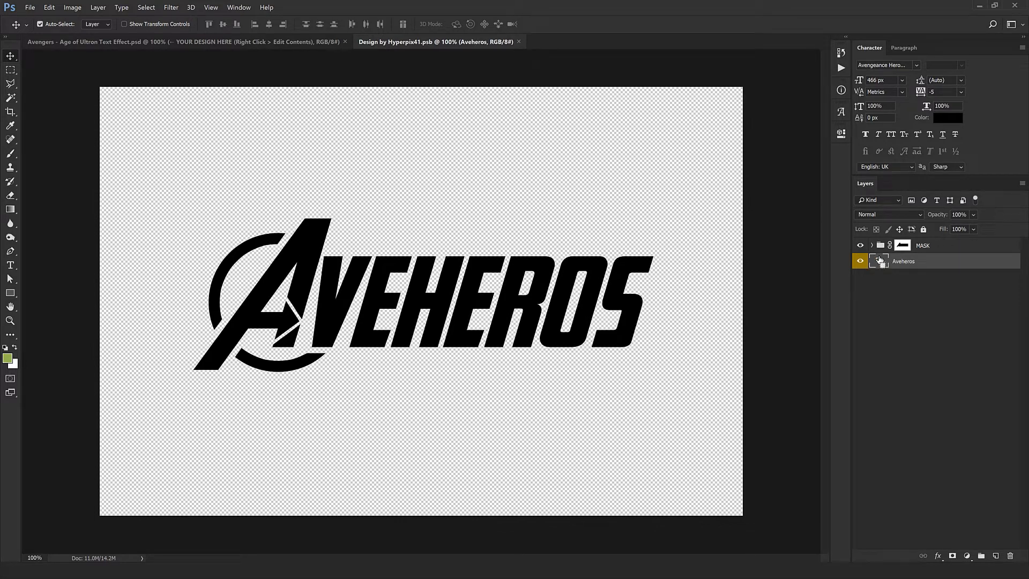
key(ctrl+z)
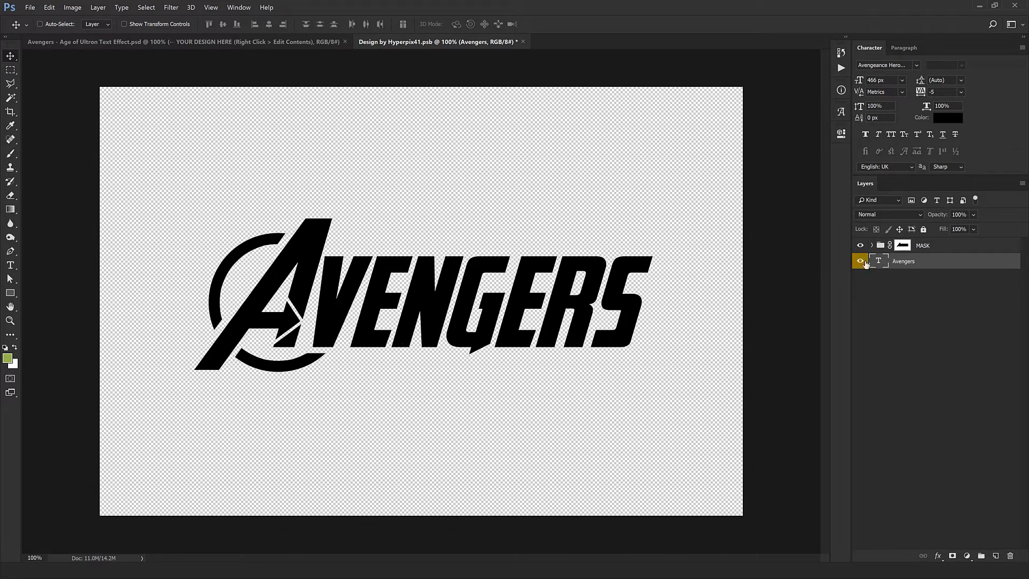
Step: Replace the title text with Hyperpix and commit the edit
double_click(883, 263)
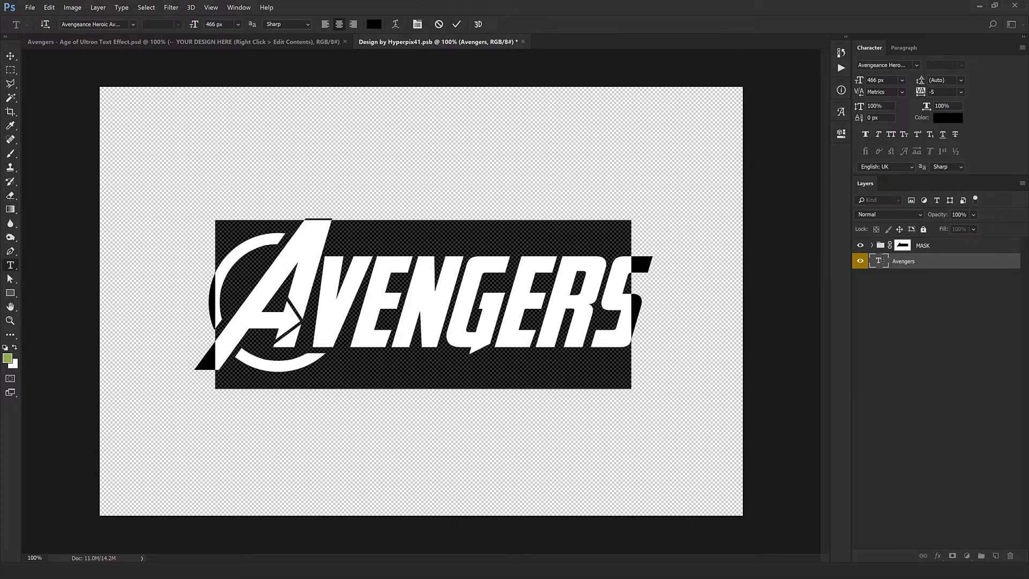
text(H)
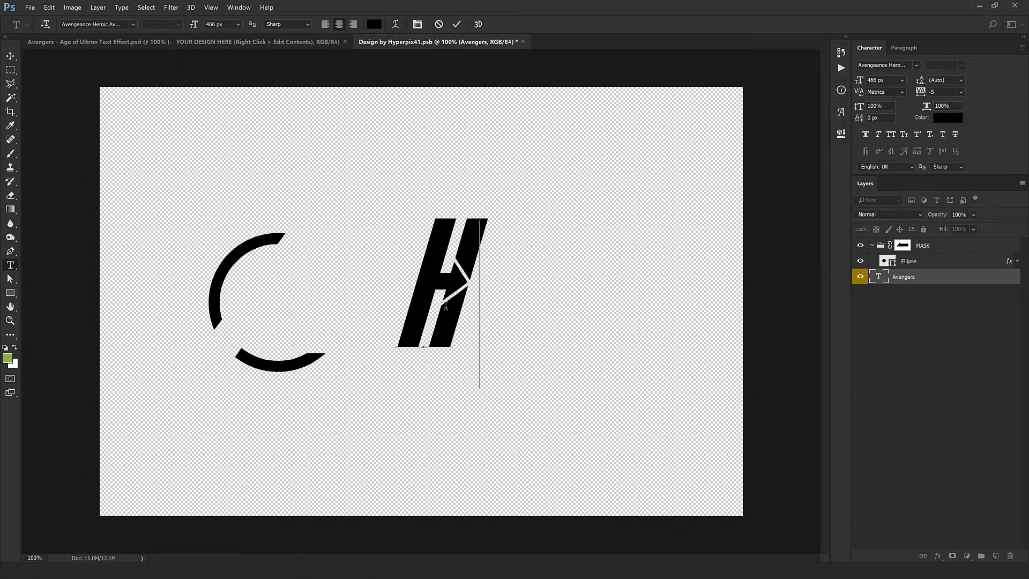
text(yperpix)
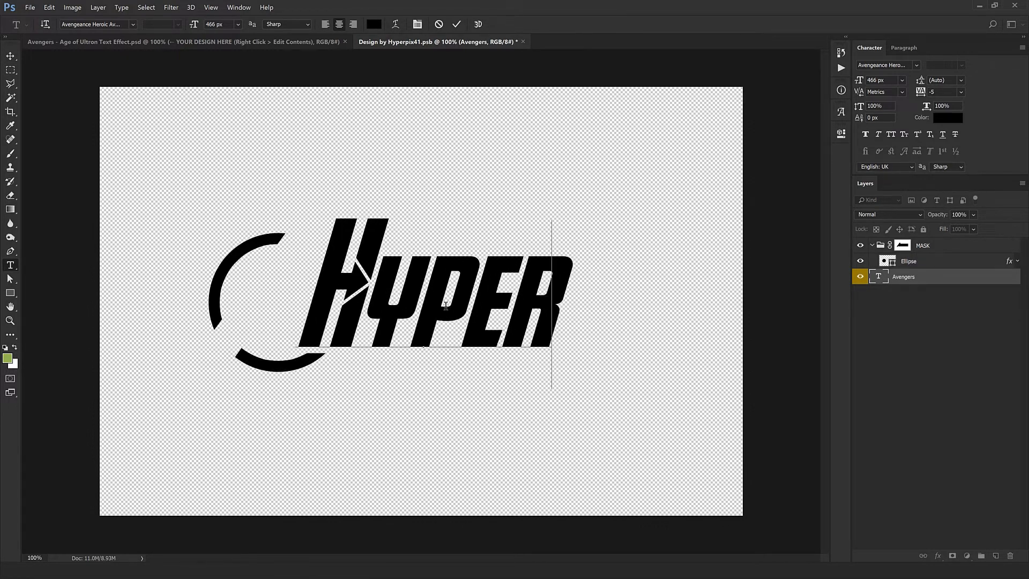
key(ctrl+Return)
key(v)
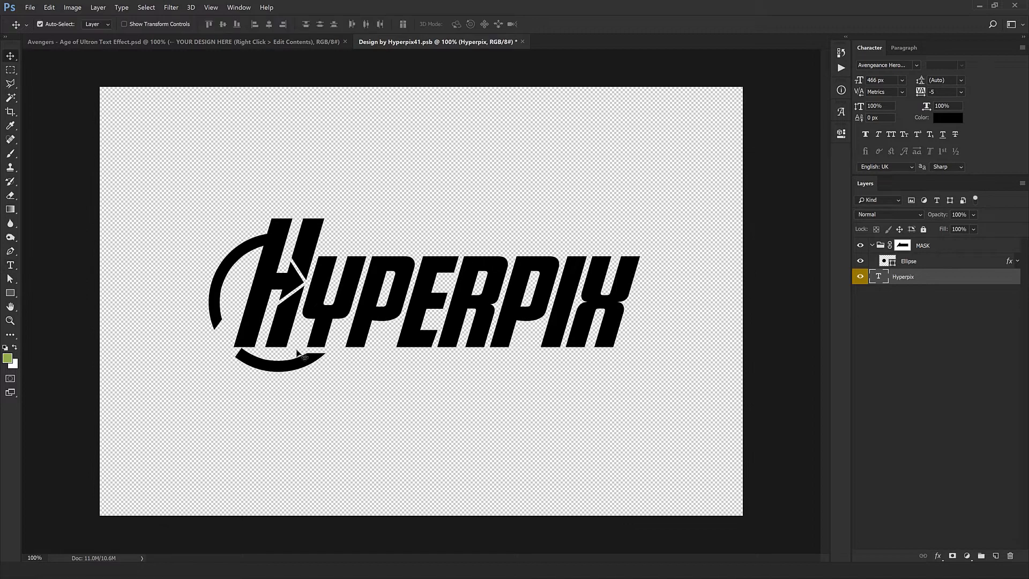
Step: Move the Ellipse layer's ring slightly left and down behind the letter H
scroll(297, 357, up, 1)
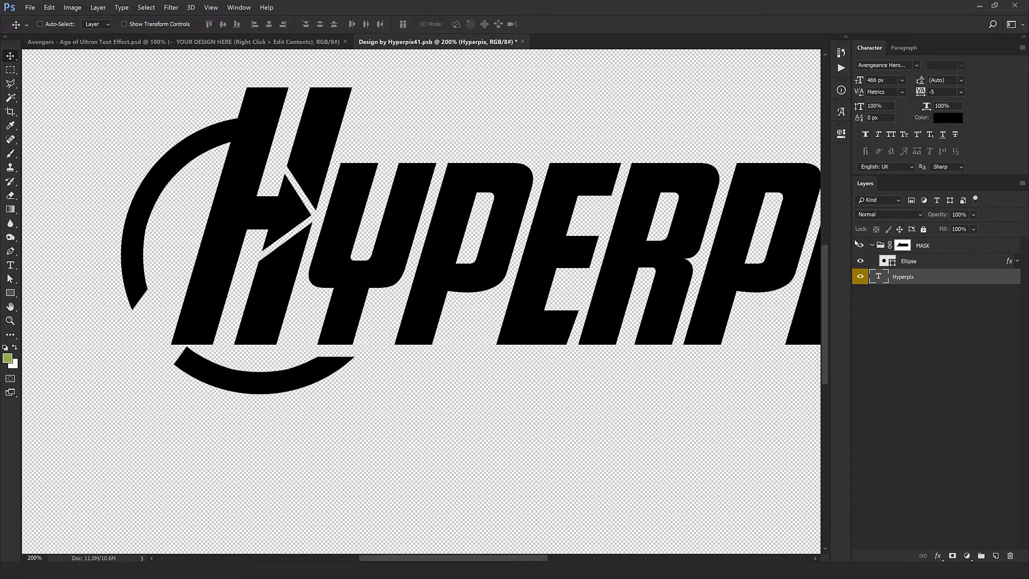
click(912, 261)
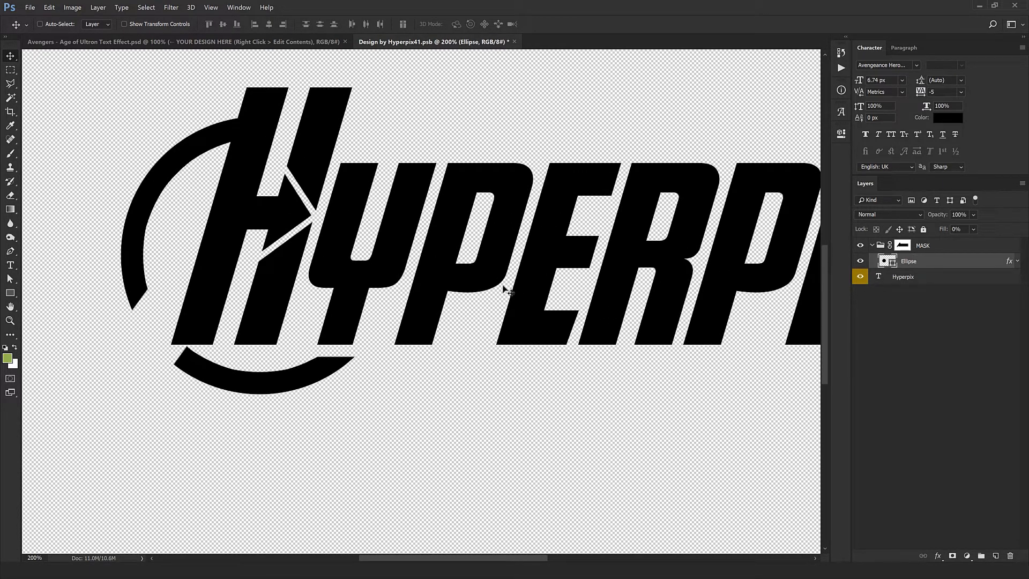
mouse_move(498, 288)
mouse_down()
mouse_move(467, 290)
mouse_move(502, 294)
mouse_up()
drag(235, 325, 232, 323)
key(ctrl+1)
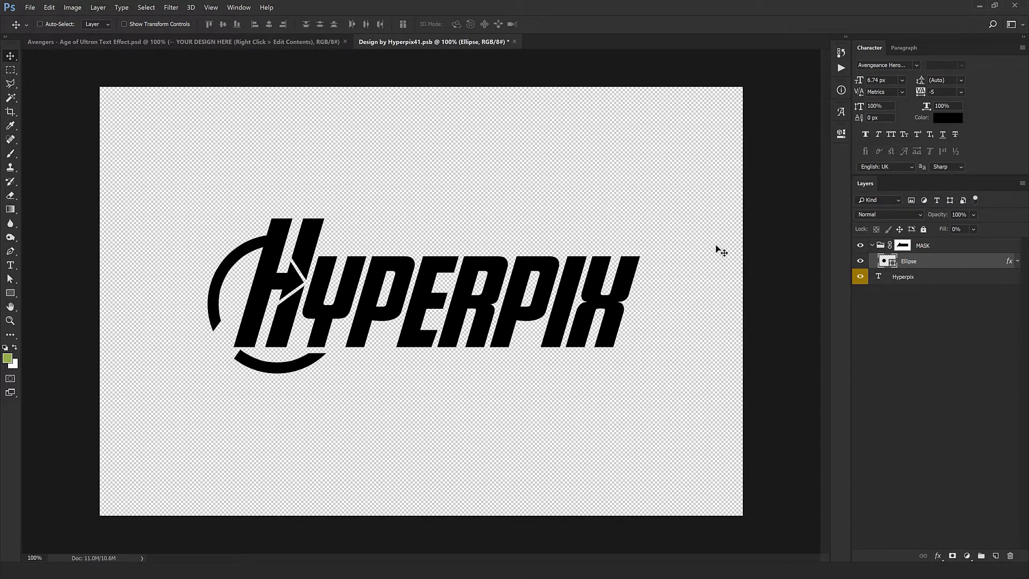
Step: On the MASK group's layer mask, outline the ring's upper end touching the H with the Polygonal Lasso and fill it with black
click(902, 249)
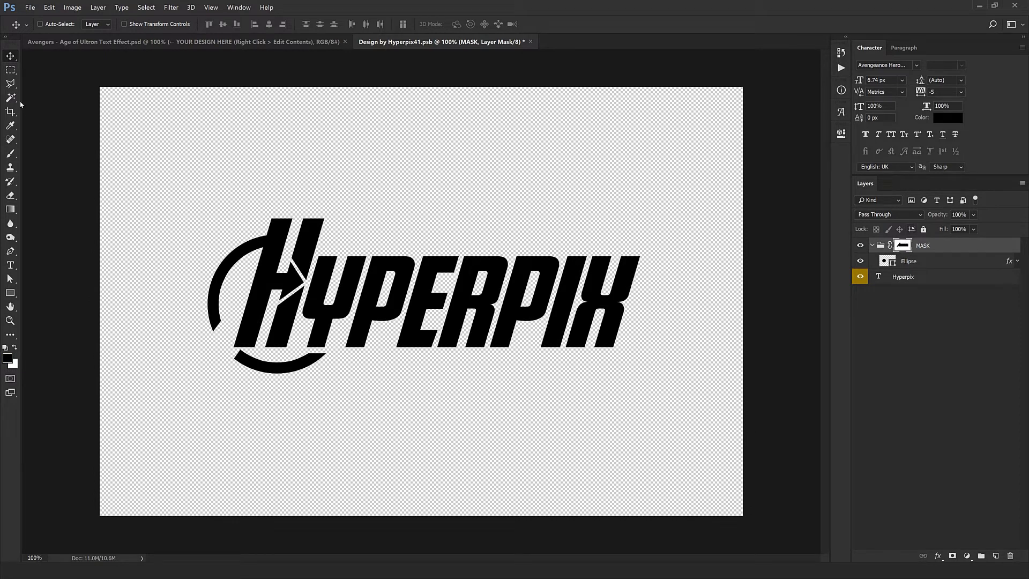
click(10, 83)
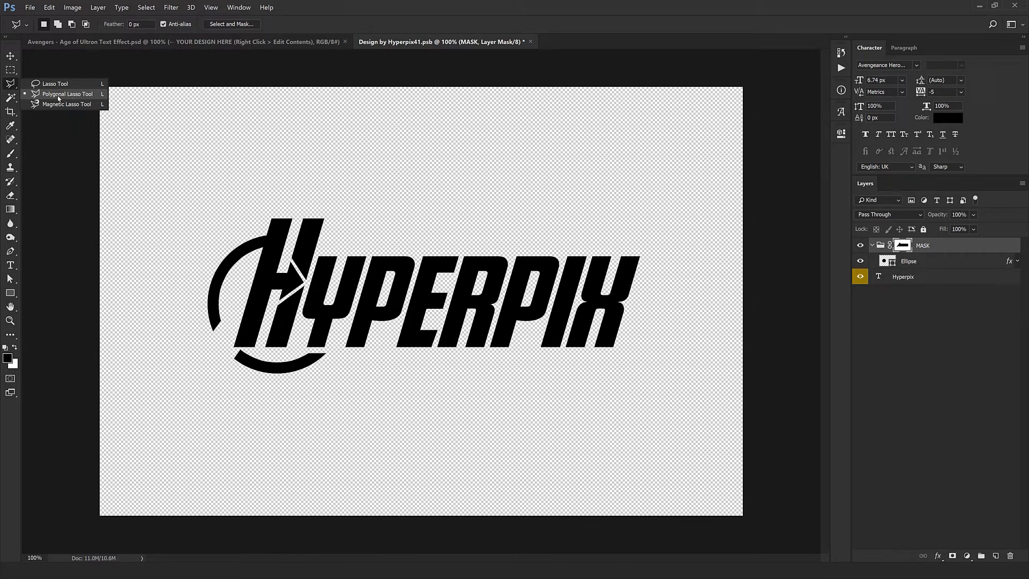
click(59, 98)
scroll(230, 360, up, 1)
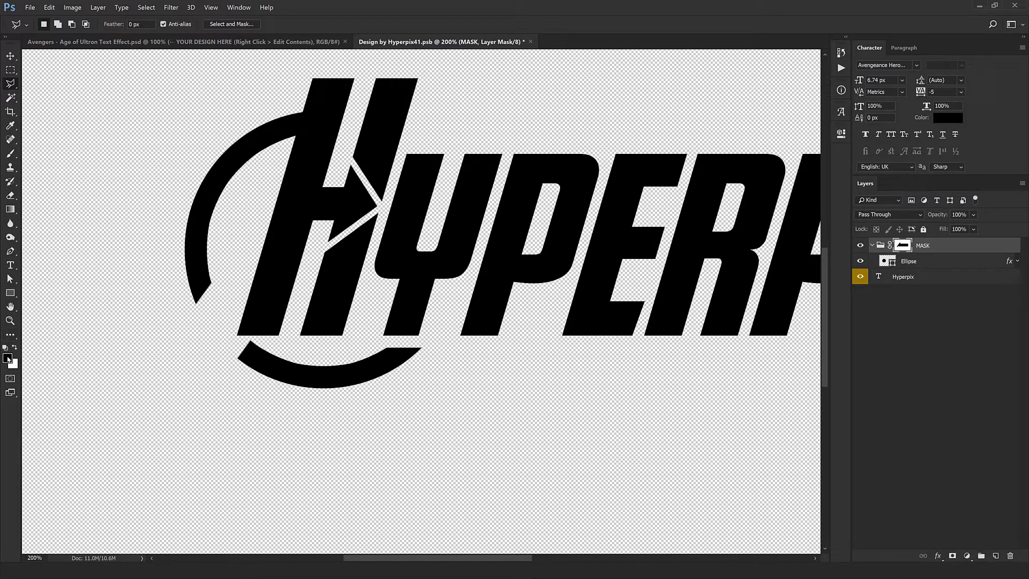
click(281, 155)
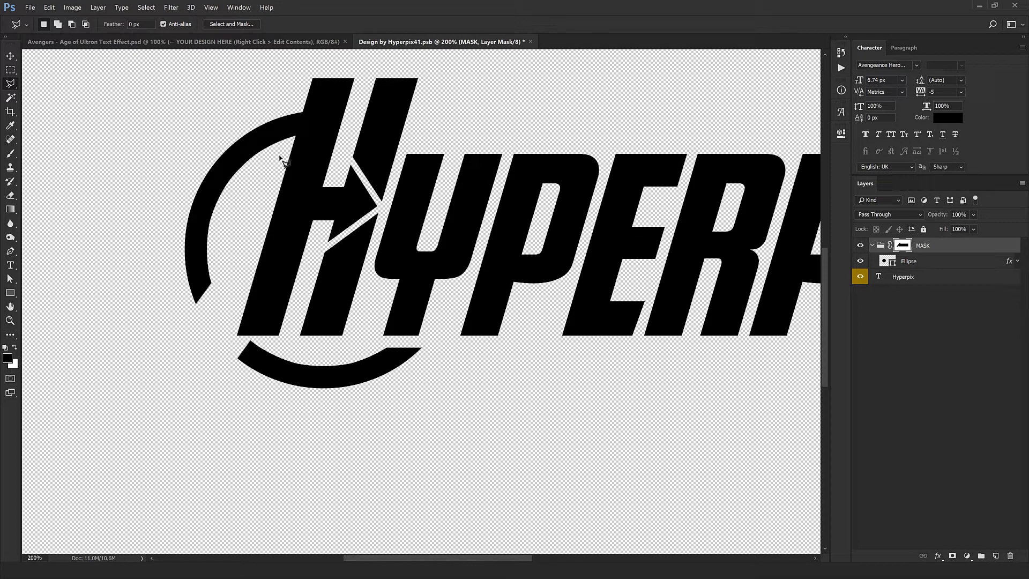
click(296, 102)
click(335, 102)
double_click(325, 155)
key(alt+BackSpace)
key(ctrl+d)
Step: Swap to white and fill a polygonal selection on the mask at the left arc's lower end to extend the arc toward the H
click(15, 349)
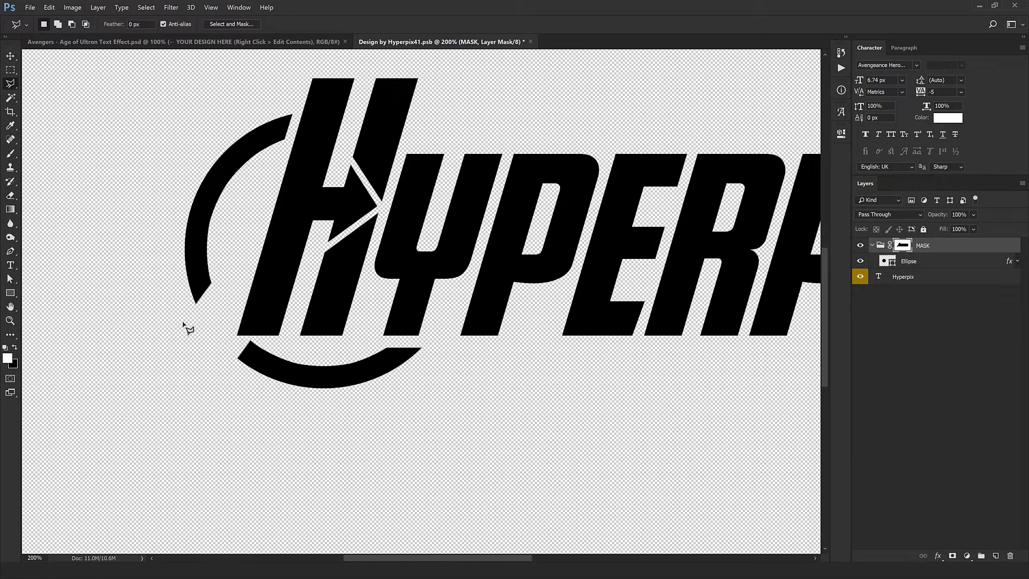
click(241, 298)
click(211, 343)
click(183, 315)
click(217, 261)
click(240, 299)
key(alt+BackSpace)
key(ctrl+d)
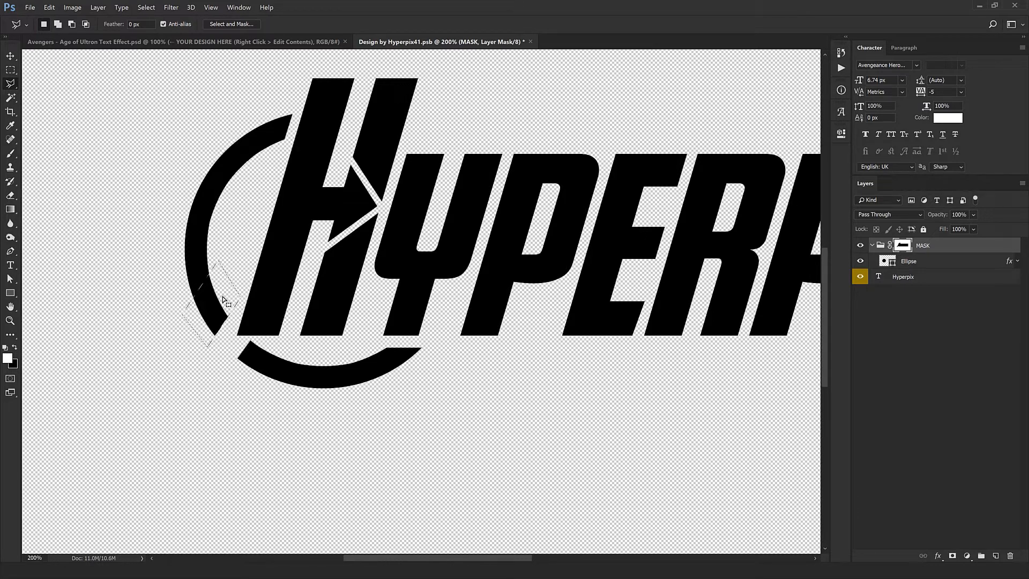
key(ctrl+minus)
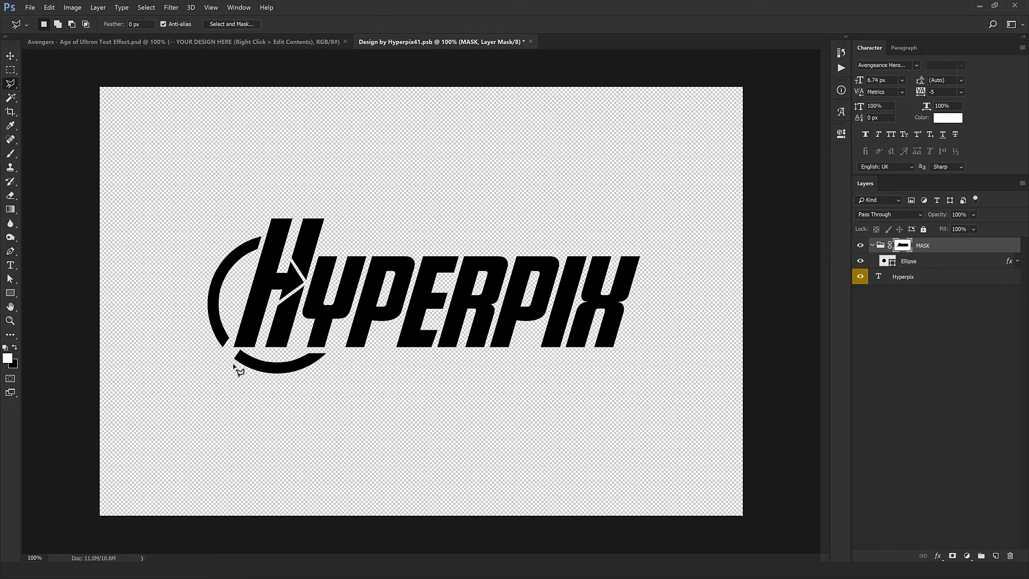
Step: Extend the left arc's lower tip slightly further by filling another polygonal selection on the mask with white
ctrl+click(222, 363)
ctrl+click(223, 364)
ctrl+click(222, 364)
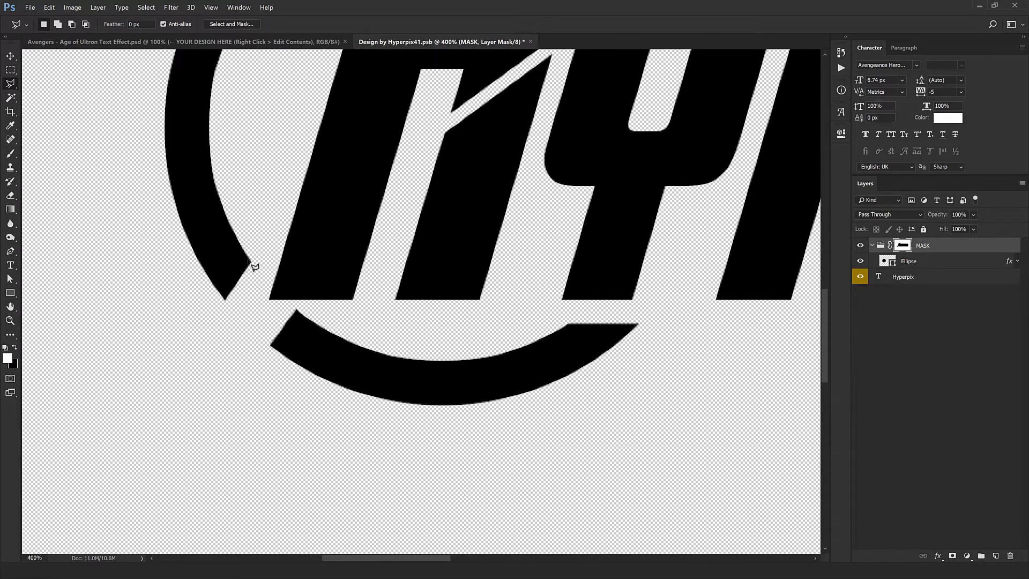
click(269, 258)
click(204, 340)
click(163, 283)
key(alt+BackSpace)
key(ctrl+d)
Step: Trim the left end of the bottom arc by clearing a polygonal selection on the mask to black
click(310, 312)
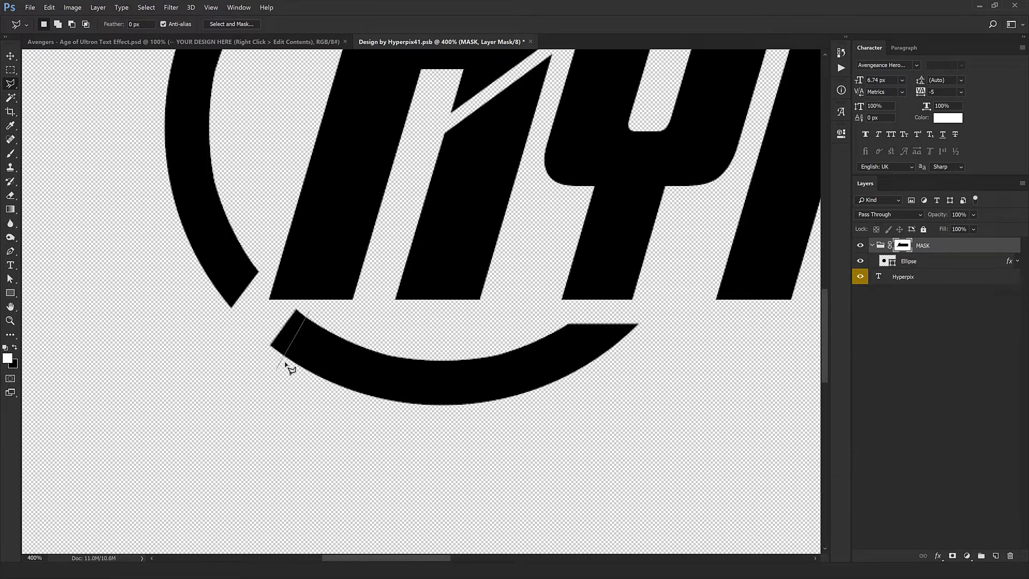
click(256, 376)
click(215, 351)
double_click(273, 288)
key(Delete)
key(ctrl+d)
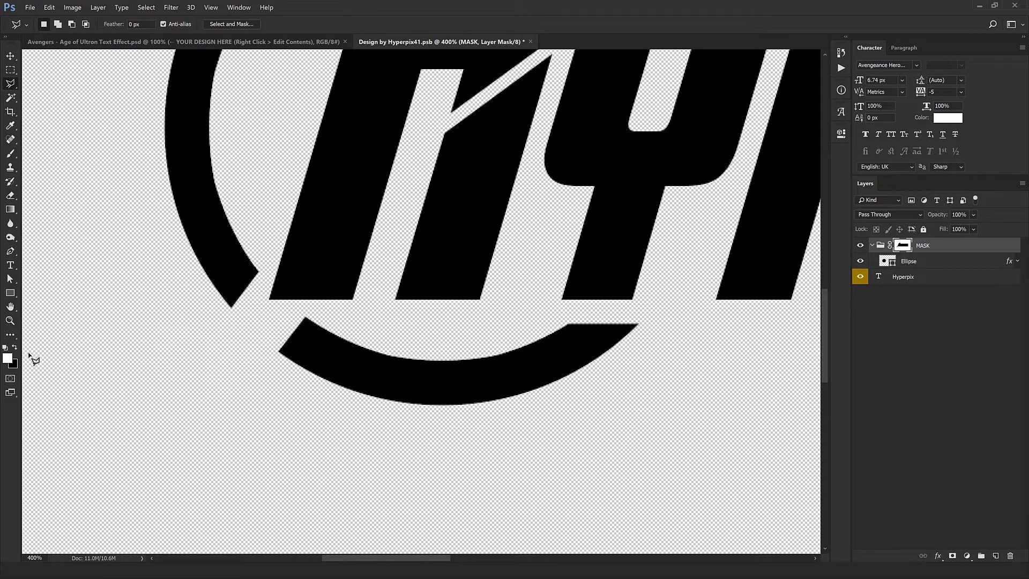
key(ctrl+1)
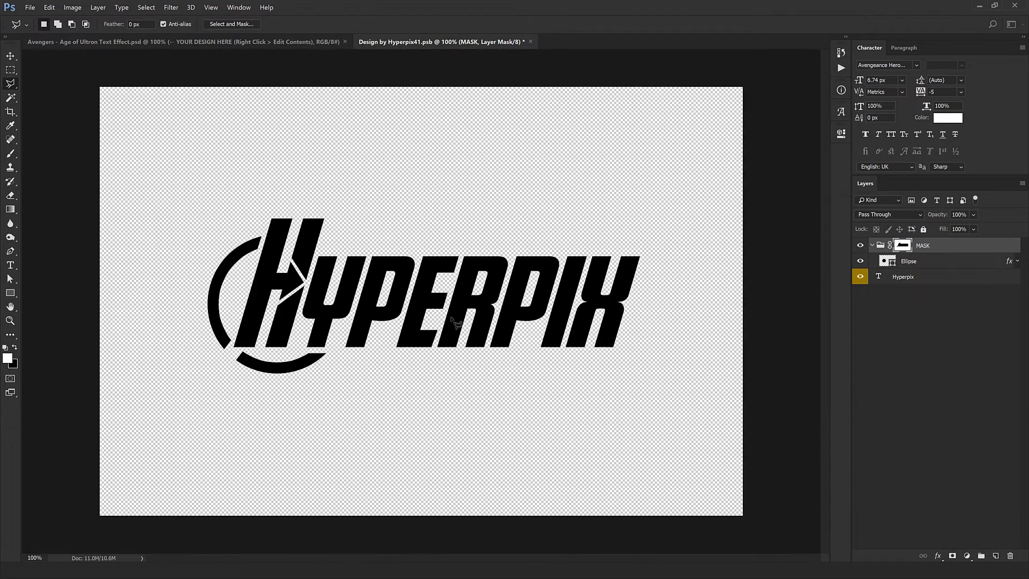
Step: Nudge the Ellipse layer's ring slightly to the right with the Move tool
key(v)
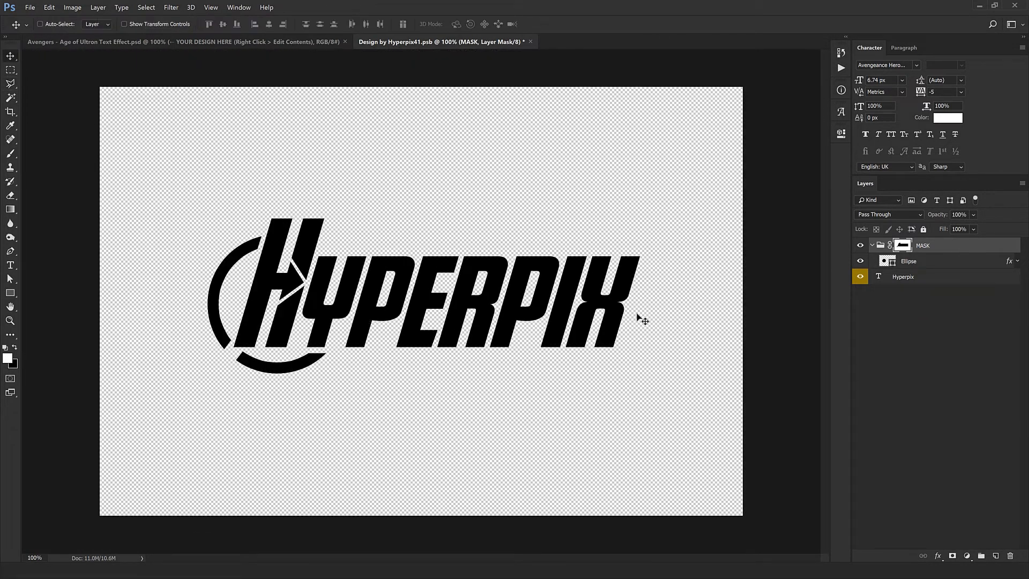
click(931, 267)
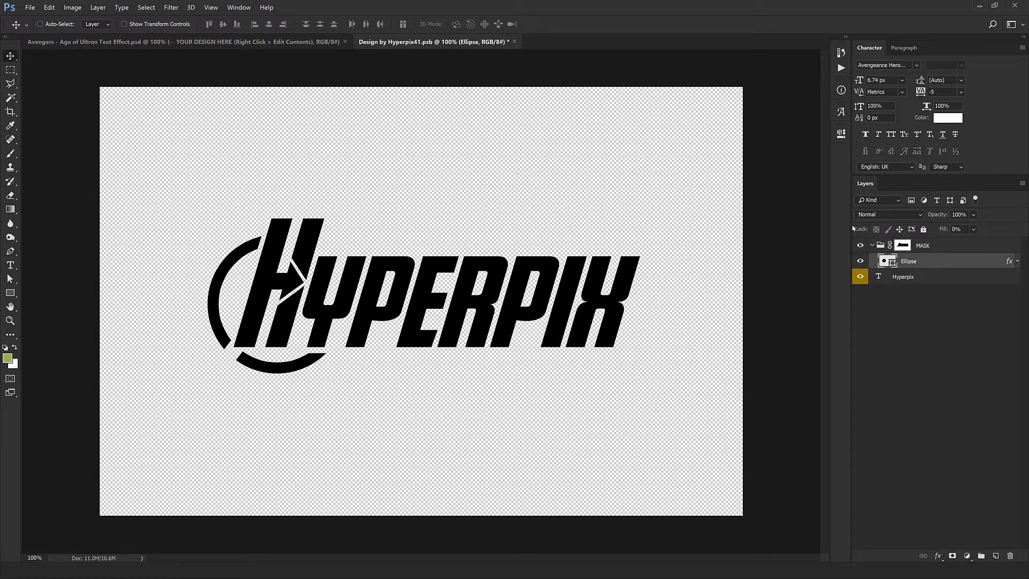
key(Left)
key(Right)
key(Right)
key(Right)
Step: Nudge the whole MASK group a few pixels to the left, away from the H
click(902, 245)
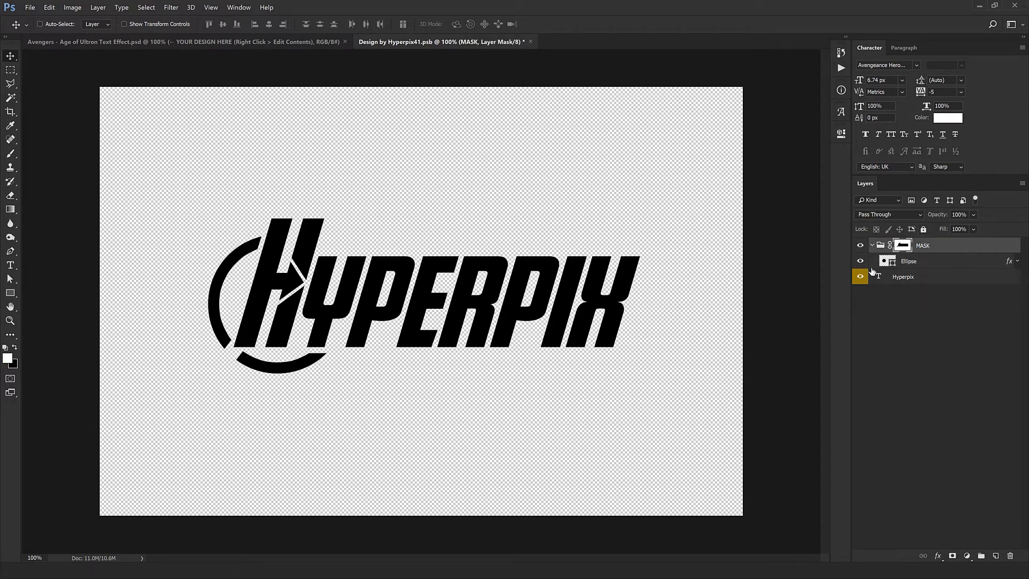
key(Left)
key(Left)
key(Left)
key(Left)
key(Left)
key(Left)
key(Left)
key(Left)
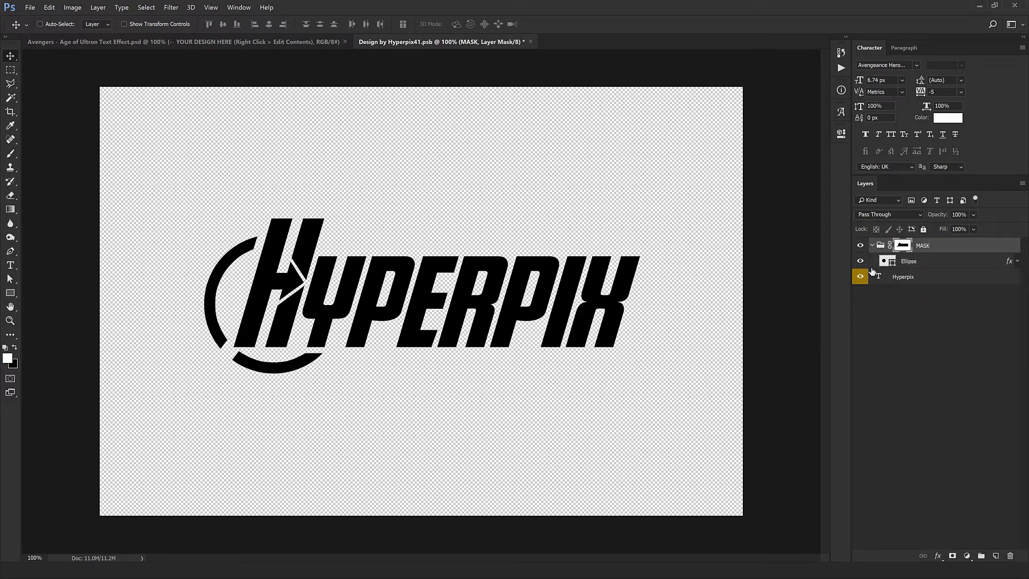
Step: Close the smart object document and save its changes back to the main text effect file
click(530, 42)
click(481, 217)
key(ctrl+w)
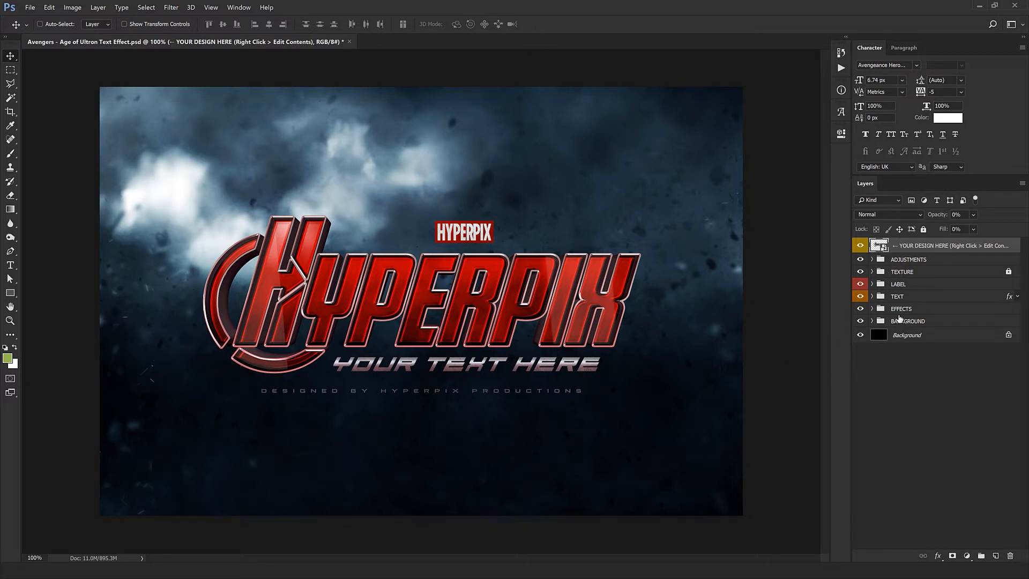
Step: Expand the EFFECTS group and its STYLE subgroup to reveal their contents
click(902, 310)
click(871, 309)
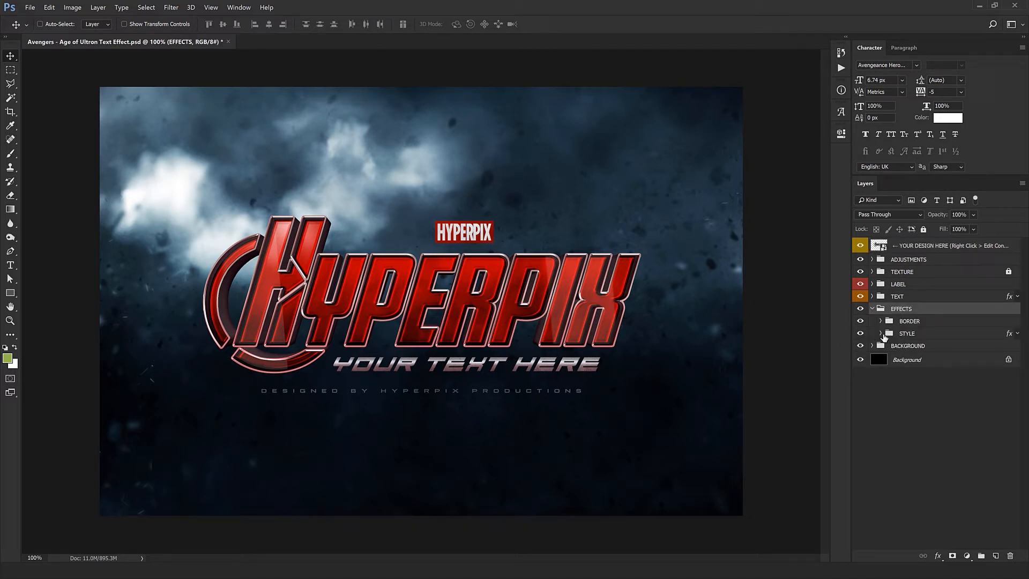
click(879, 334)
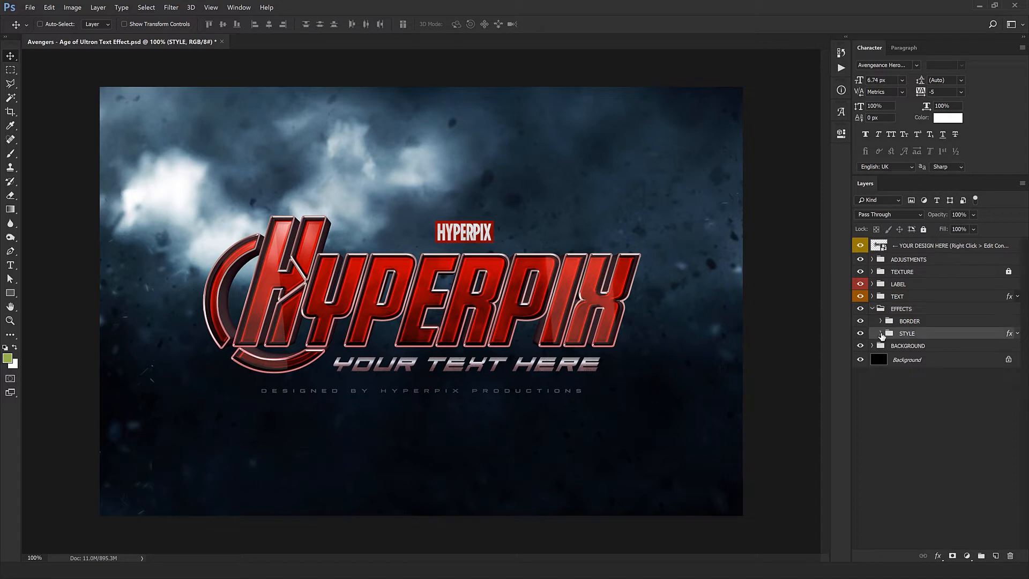
click(880, 333)
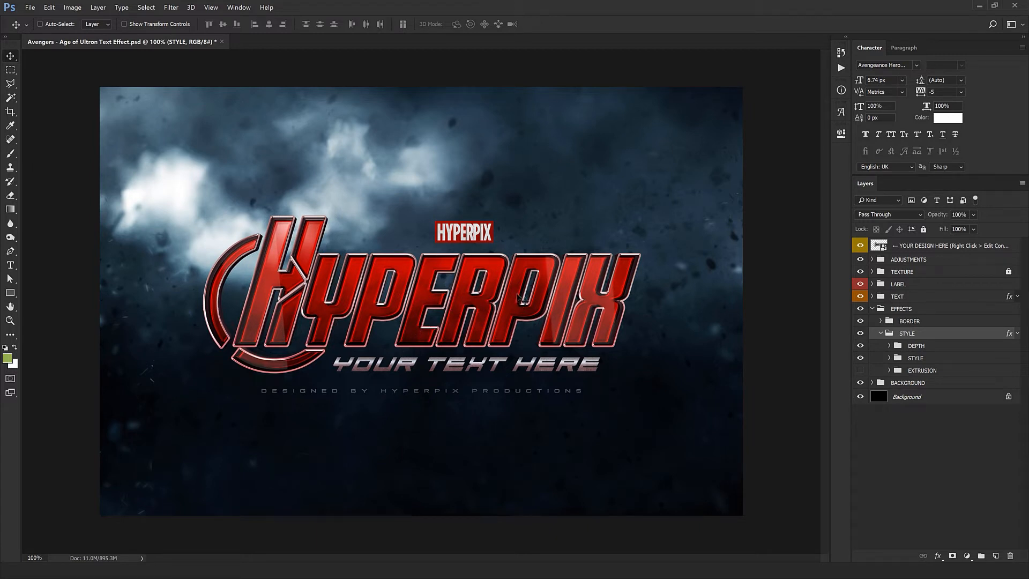
Step: Hide the ADJUSTMENTS group
click(913, 259)
click(861, 260)
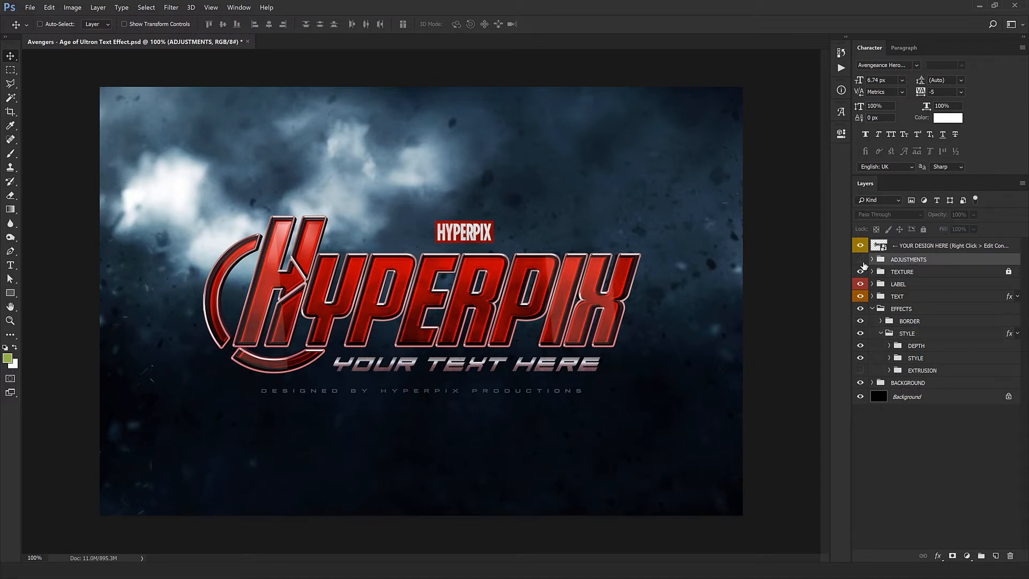
Step: Show the ADJUSTMENTS group again and review the settings of the Brightness/Contrast layer inside it
click(860, 259)
click(872, 259)
click(889, 274)
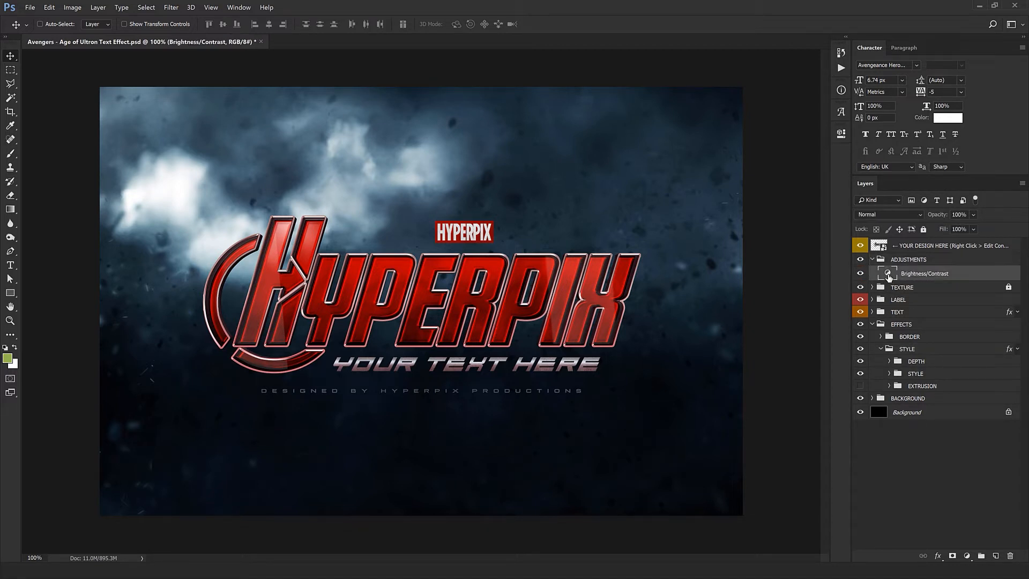
double_click(889, 274)
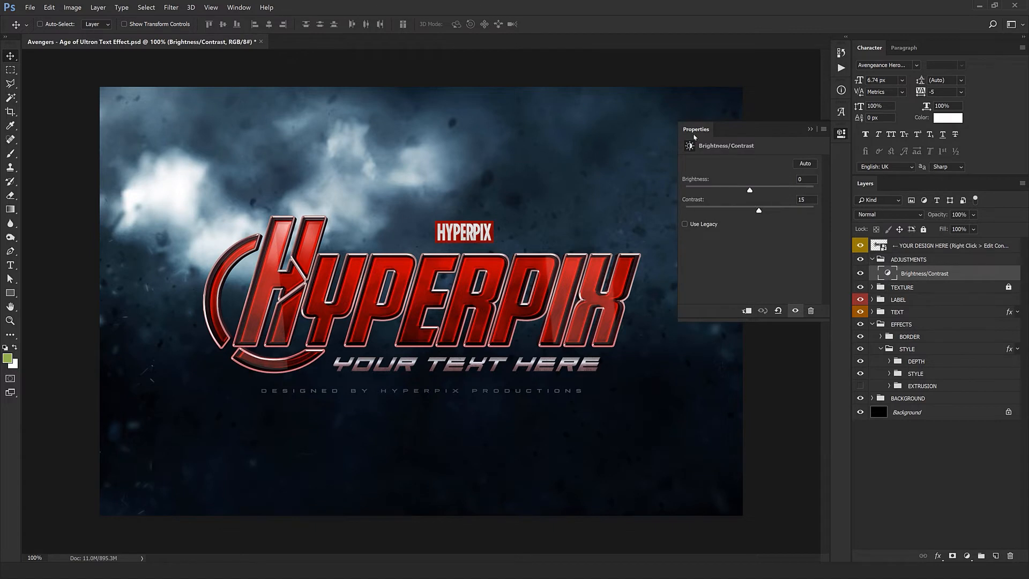
click(810, 129)
click(872, 260)
Step: Expand the TEXTURE group and unlock it
click(888, 272)
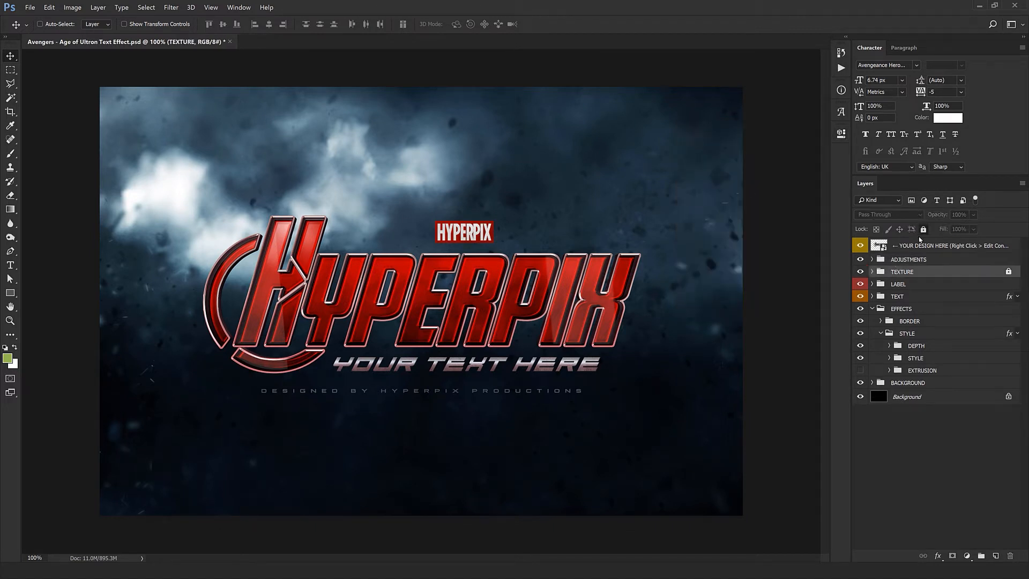
click(871, 272)
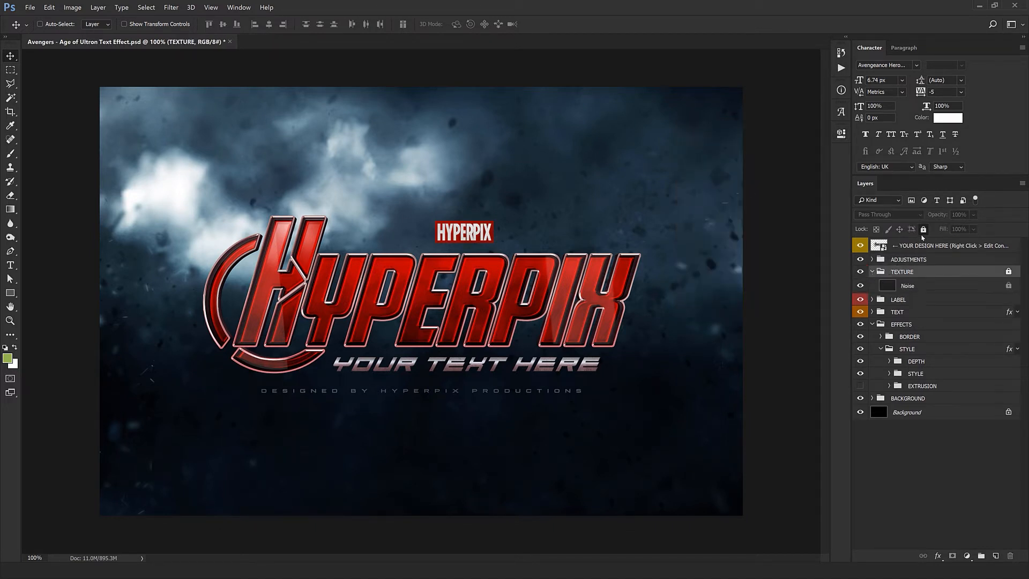
click(922, 230)
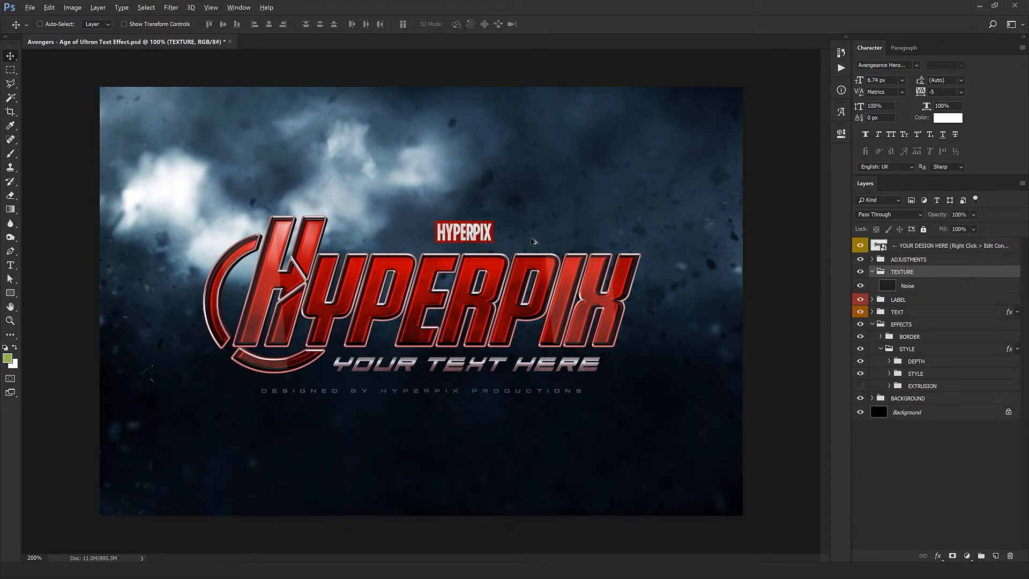
Step: Examine the Noise layer's effect up close by hiding and showing it, and collapse the TEXTURE group
key(ctrl+plus)
key(ctrl+plus)
key(ctrl+plus)
drag(590, 148, 628, 343)
key(ctrl+plus)
key(ctrl+plus)
key(ctrl+plus)
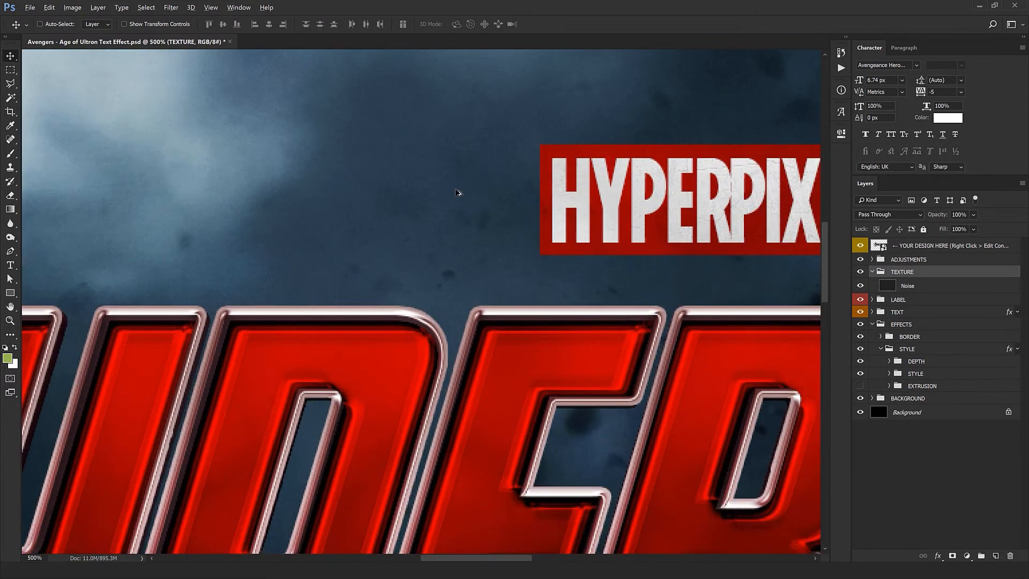
click(860, 287)
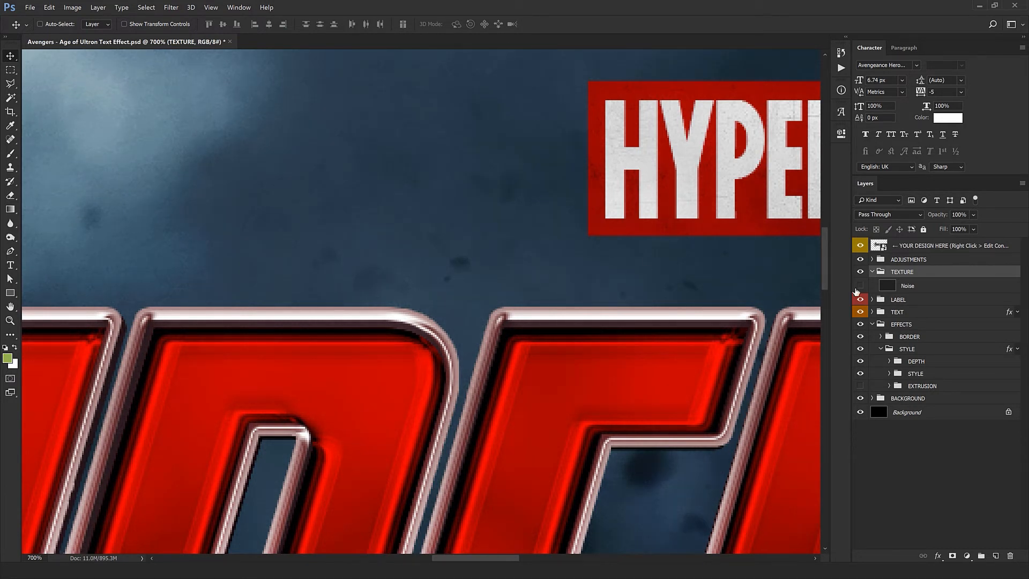
click(919, 284)
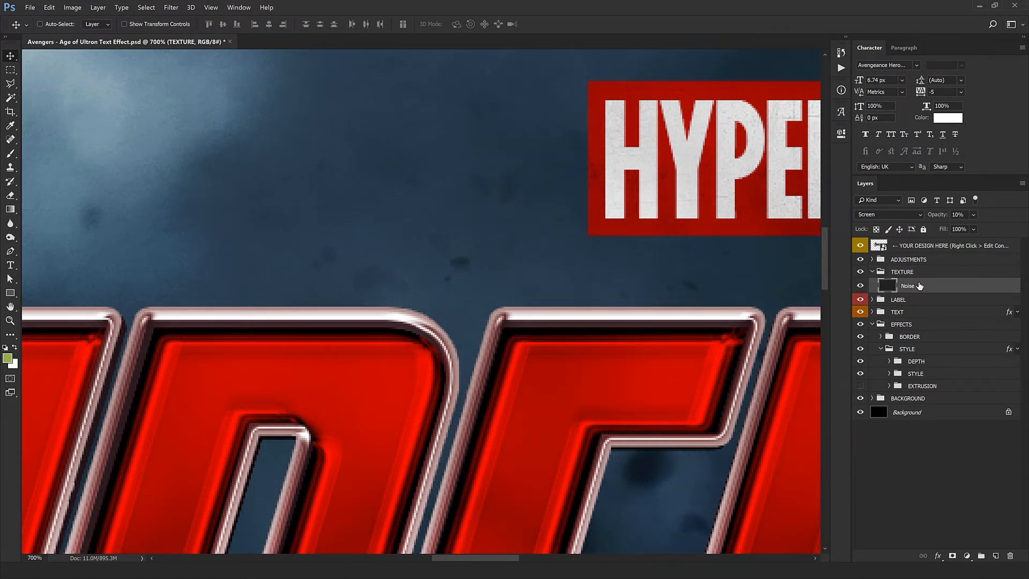
click(875, 273)
click(871, 271)
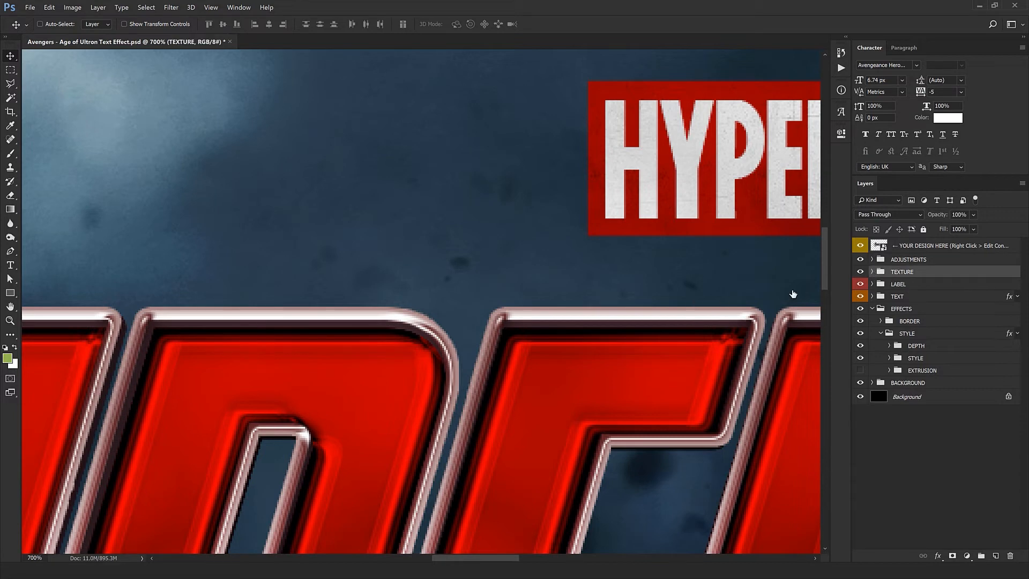
Step: Replace the text in the LABEL group, above the main title, with YOUR STUDIO
alt+click(587, 296)
click(939, 288)
key(ctrl+1)
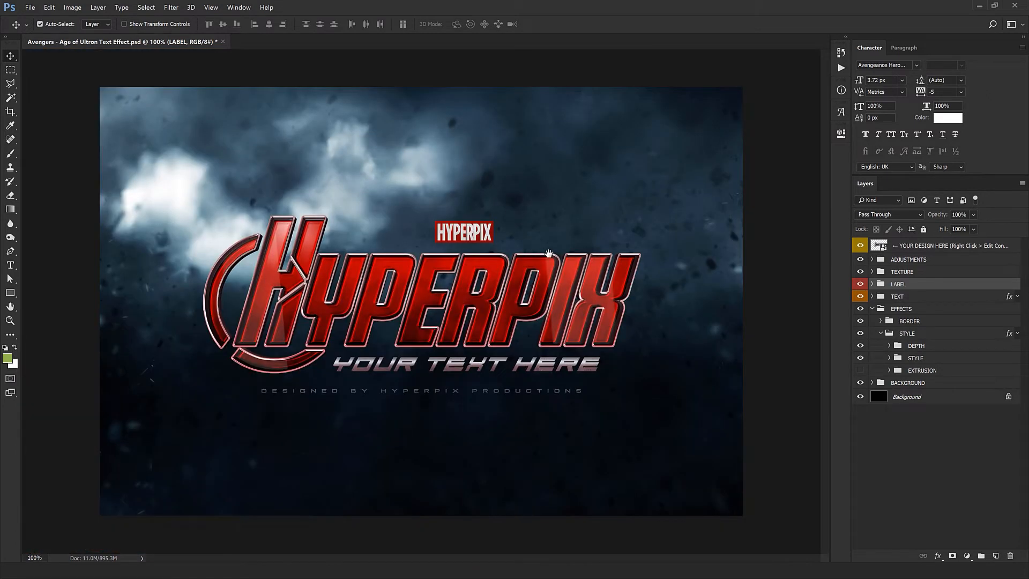
click(871, 284)
click(911, 298)
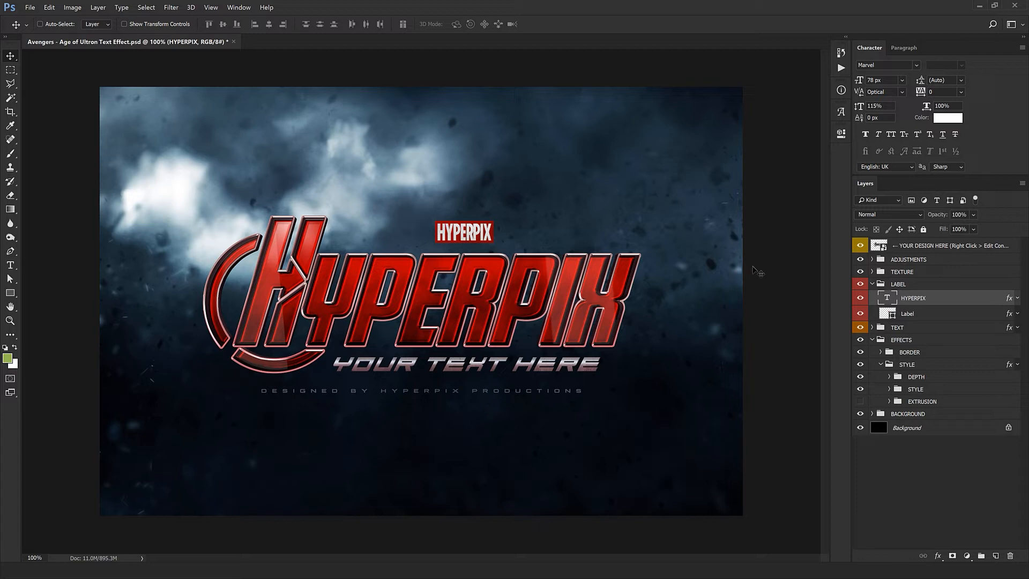
double_click(884, 299)
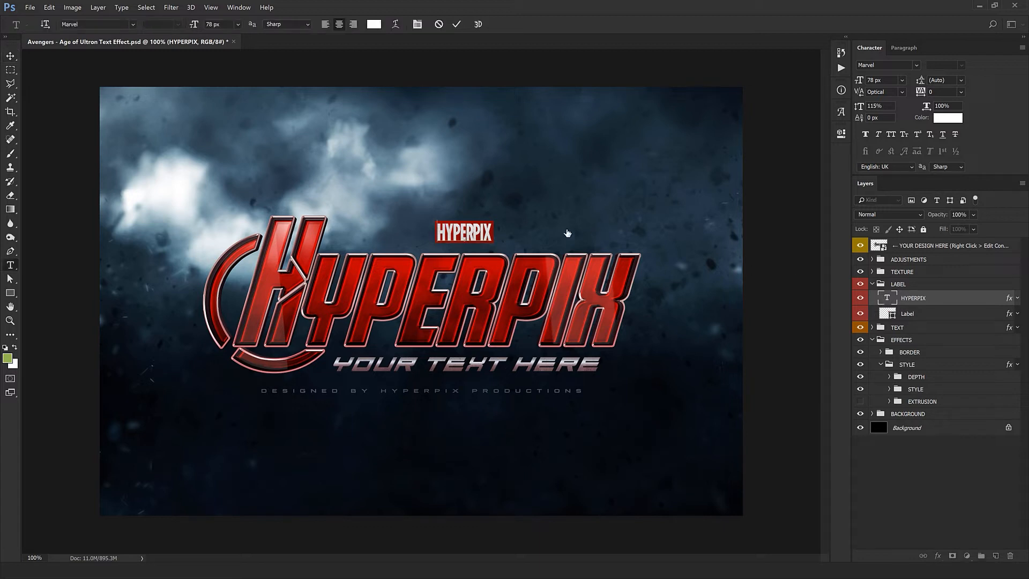
double_click(455, 228)
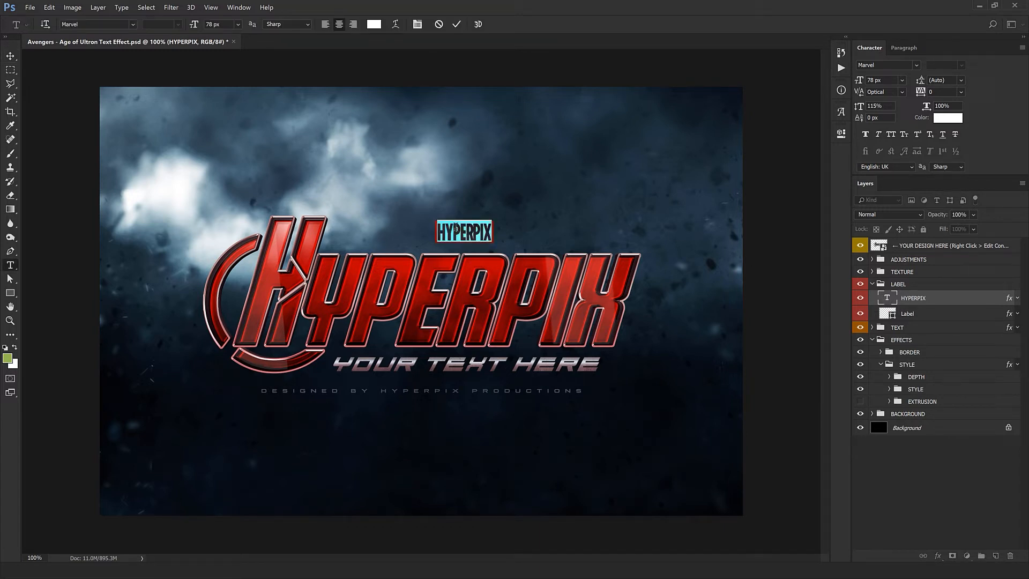
text(Y)
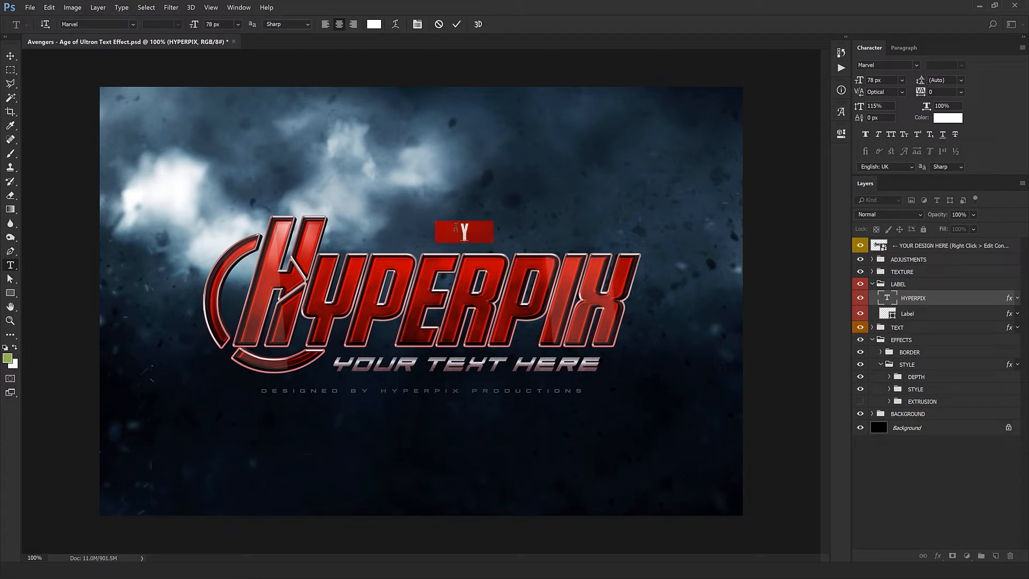
text(OUR STUDIO)
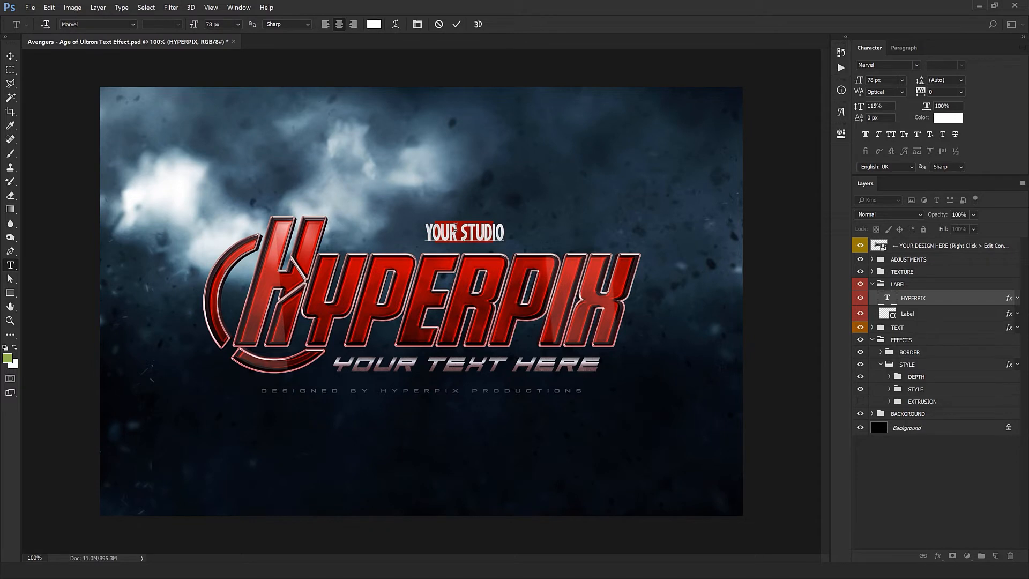
key(ctrl+Return)
key(v)
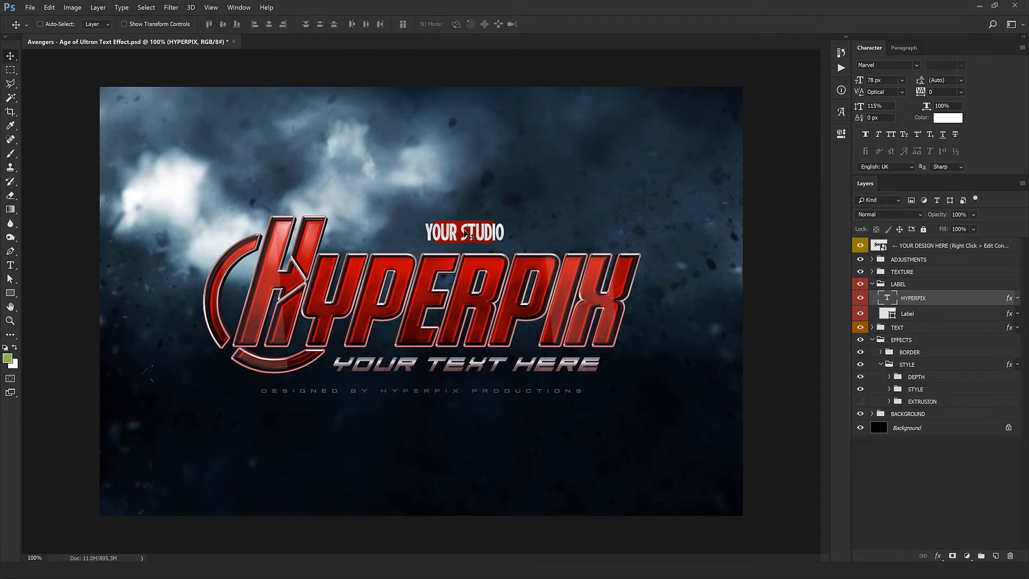
Step: Widen the red Label shape on both sides so that it encloses the YOUR STUDIO text
click(929, 313)
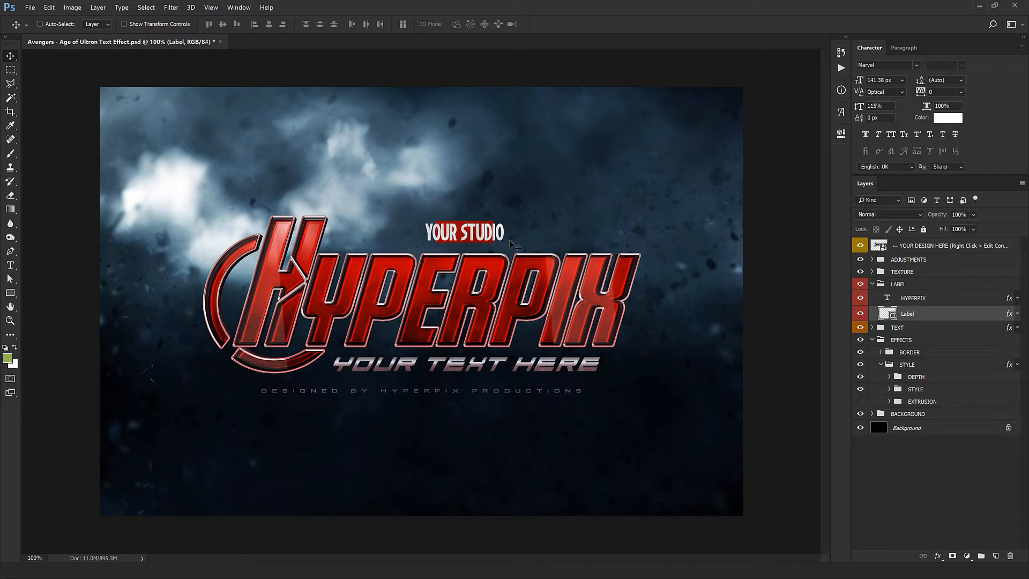
key(ctrl+t)
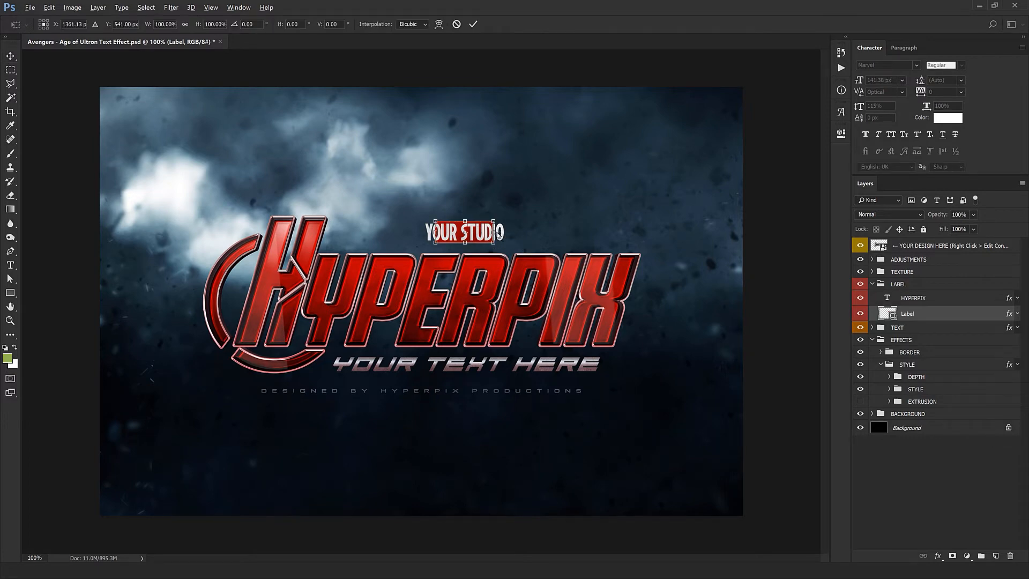
drag(497, 233, 516, 233)
ctrl+click(499, 229)
key(Return)
key(ctrl+1)
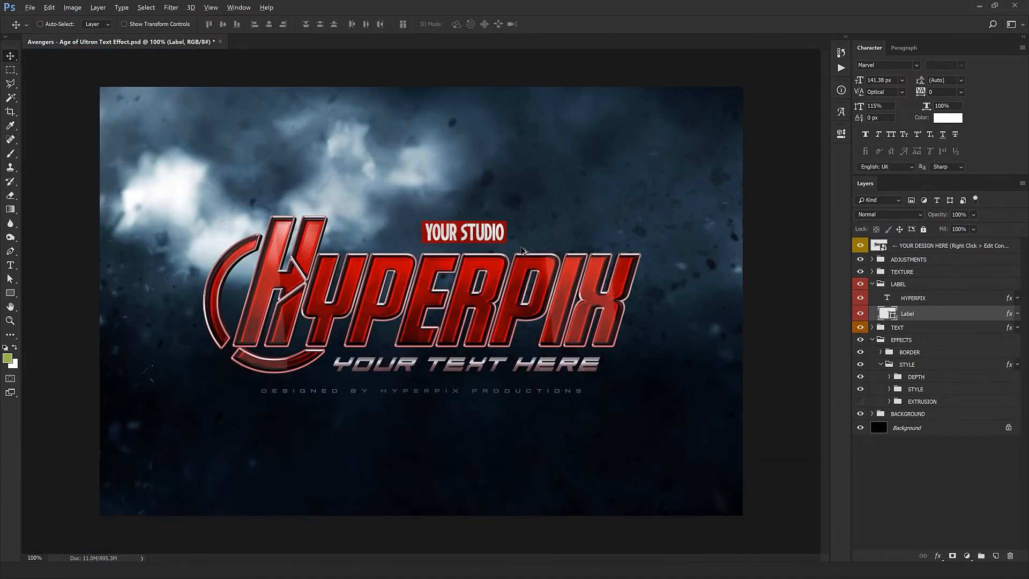
key(ctrl+minus)
key(ctrl+plus)
Step: Collapse the LABEL group and change the tagline in the TEXT group to AGE OF ULTRON
click(890, 328)
click(872, 284)
click(871, 296)
click(911, 310)
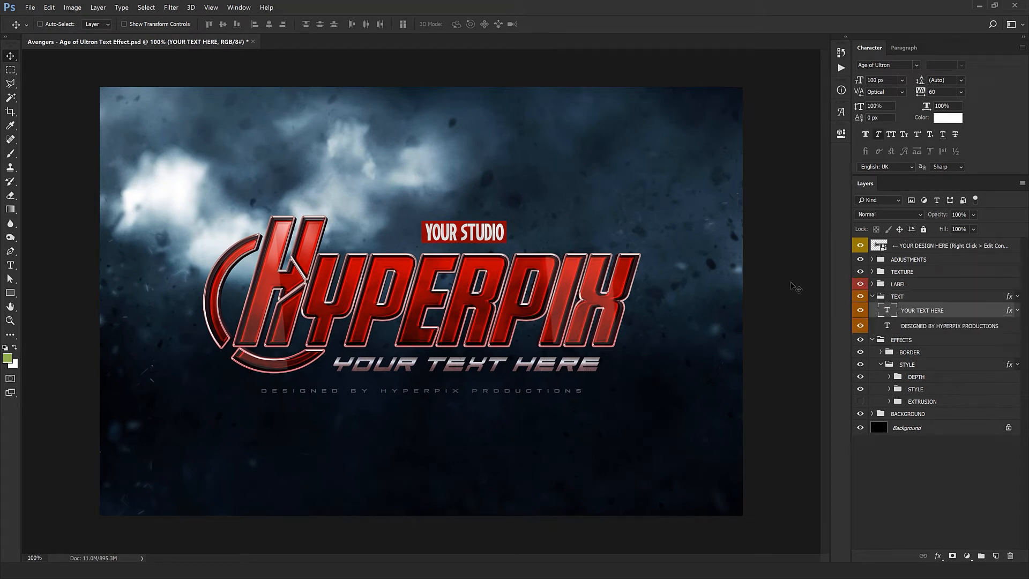
double_click(886, 310)
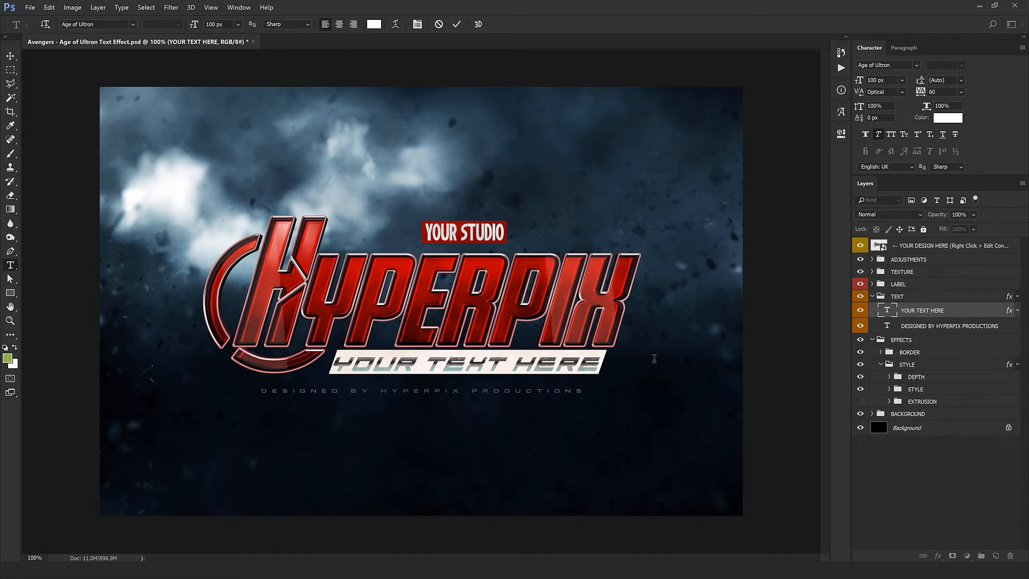
text(AGE OF)
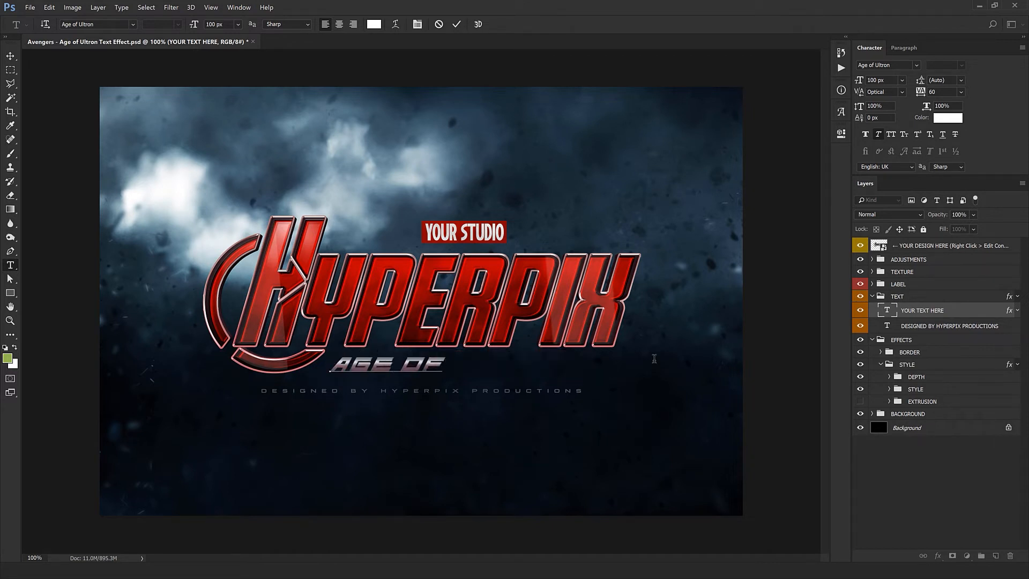
text( ULTRON)
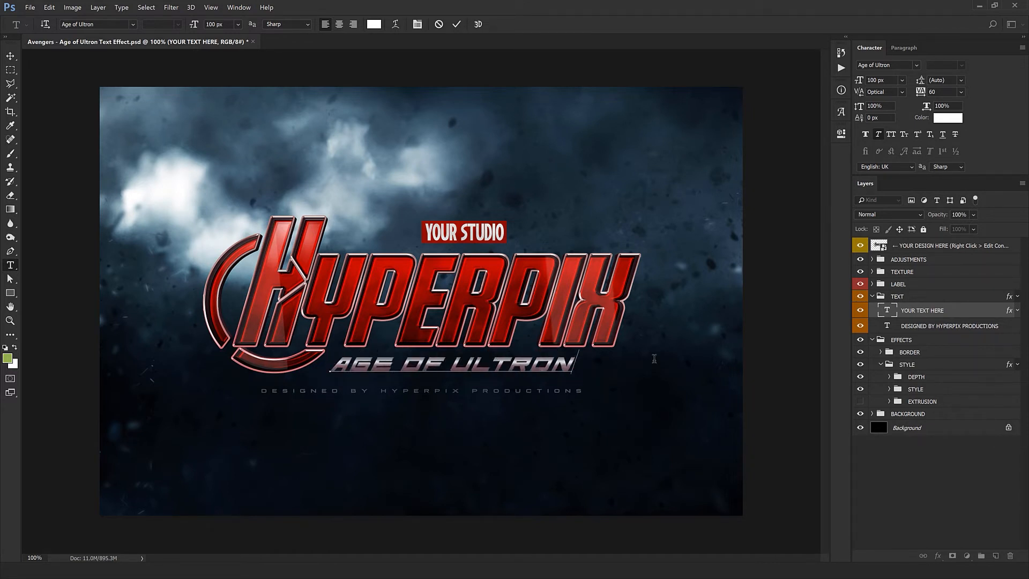
key(ctrl+Return)
key(v)
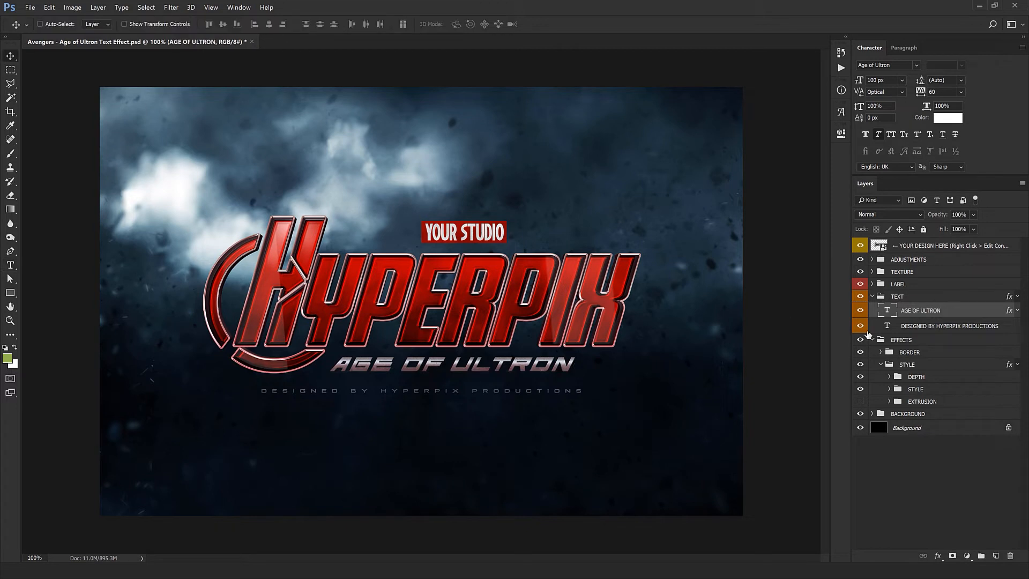
Step: Change the credit line below the tagline to DESIGN BY YOUR AGENCY and hide its layer
double_click(886, 326)
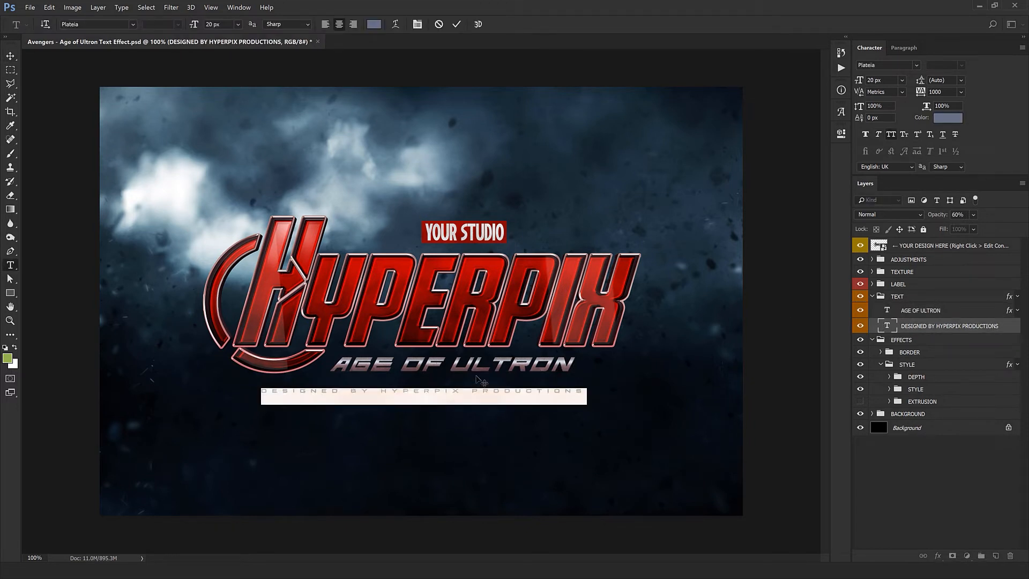
text(DESIGN)
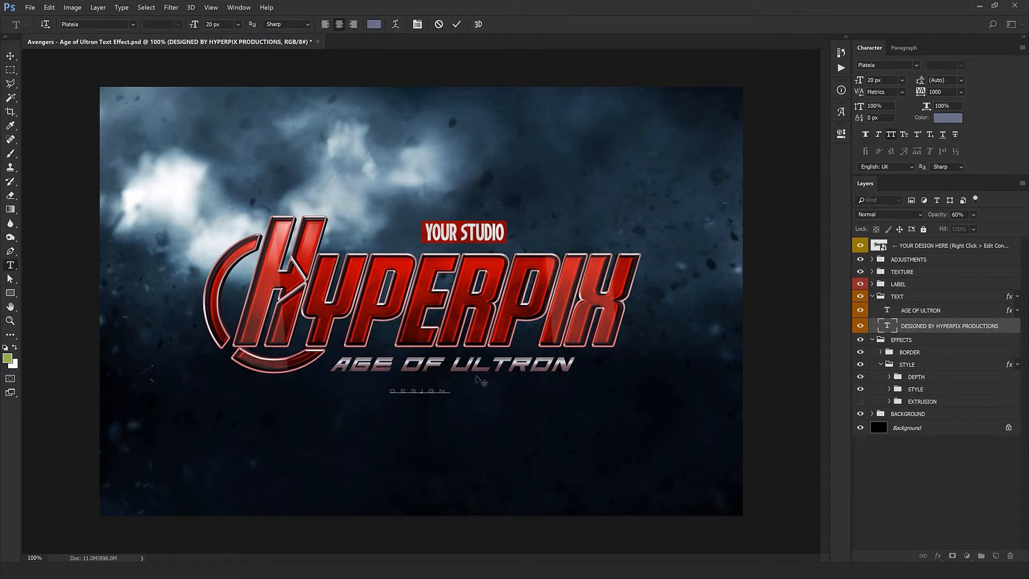
text( BY YOUR AGENCY)
key(ctrl+Return)
key(v)
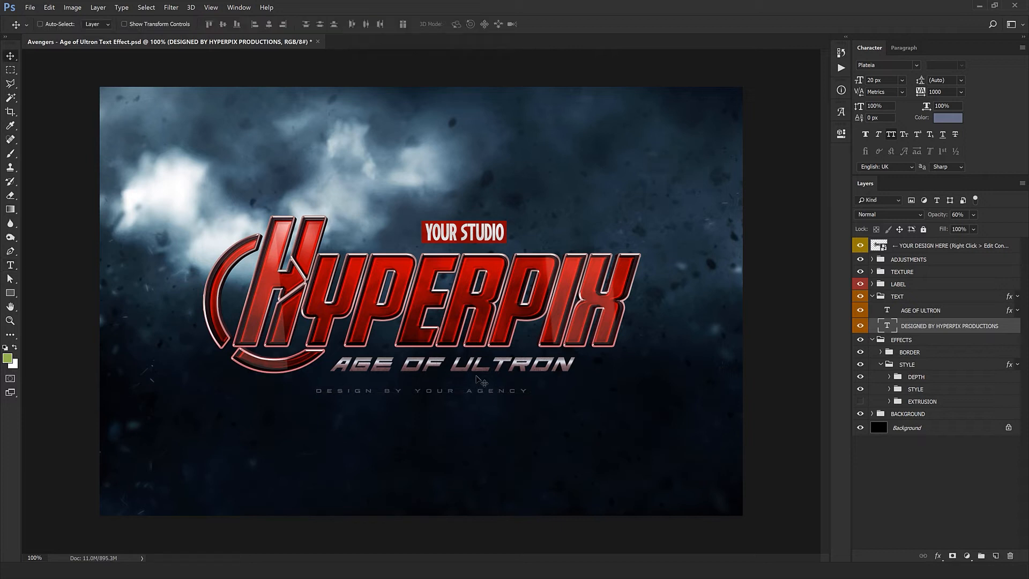
drag(523, 479, 560, 472)
click(860, 325)
Step: Expand the BACKGROUND group and examine the Smoke layer's contribution by hiding and showing it
click(872, 413)
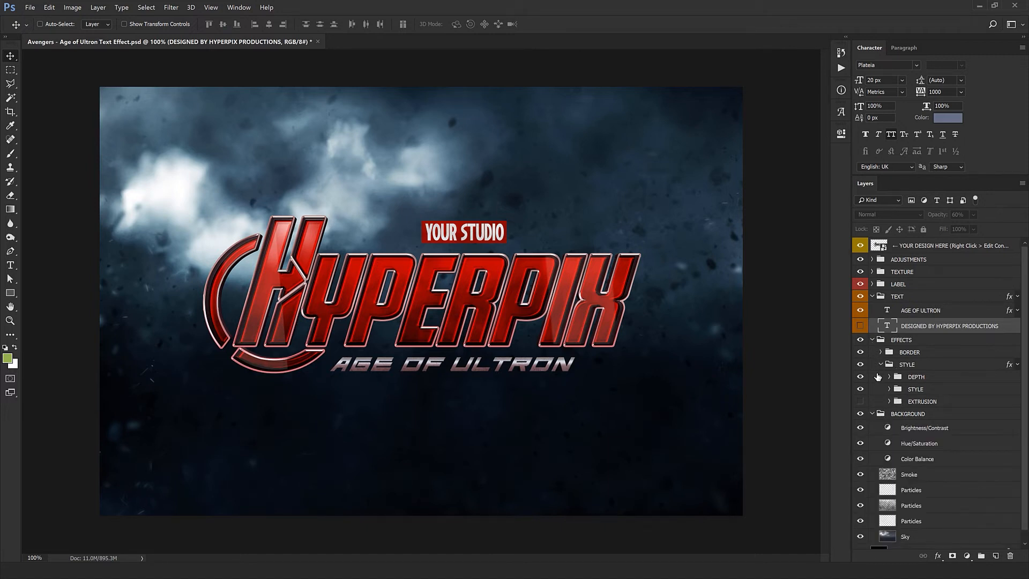
scroll(892, 452, down, 1)
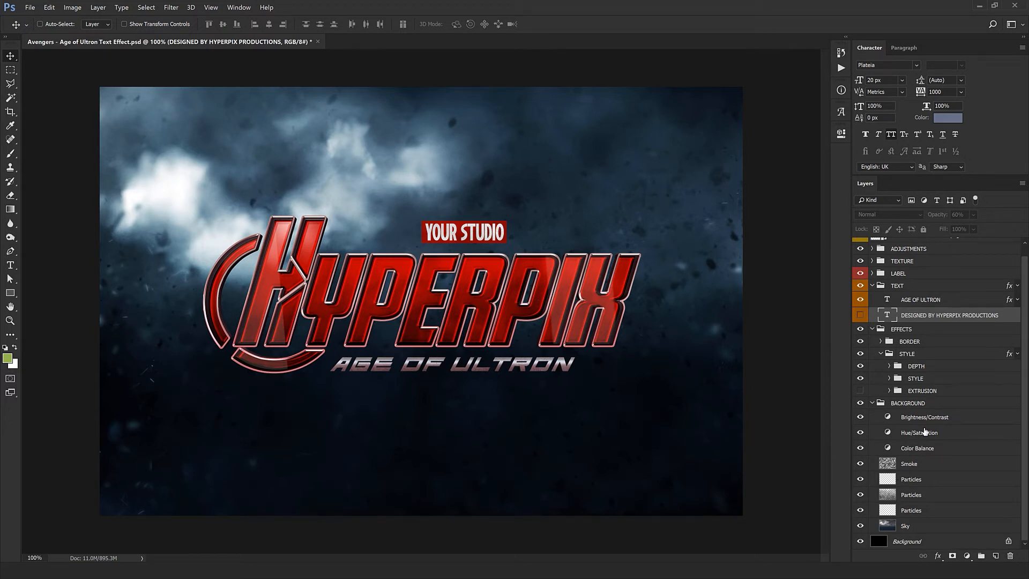
click(923, 432)
click(908, 417)
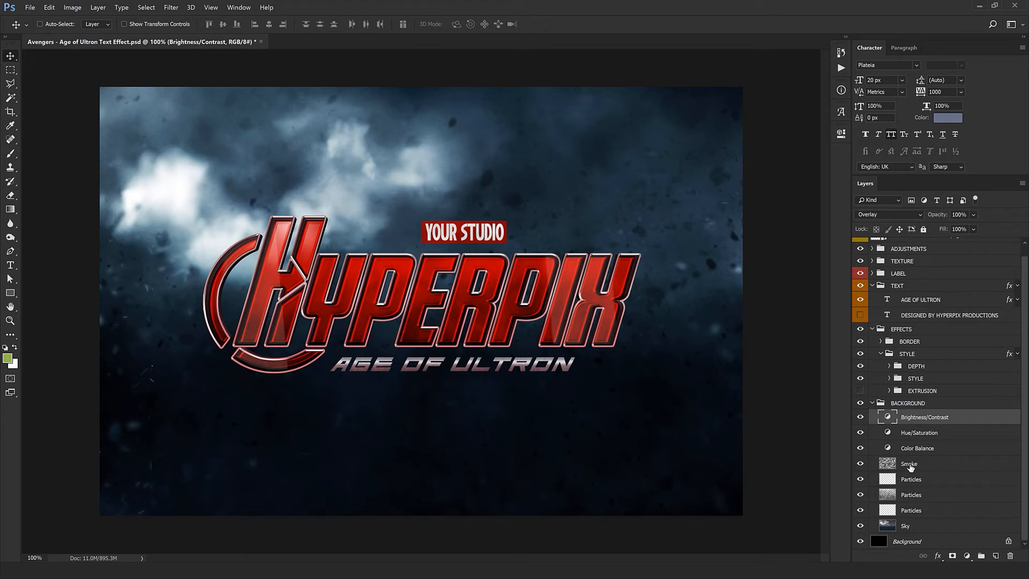
click(910, 464)
click(859, 464)
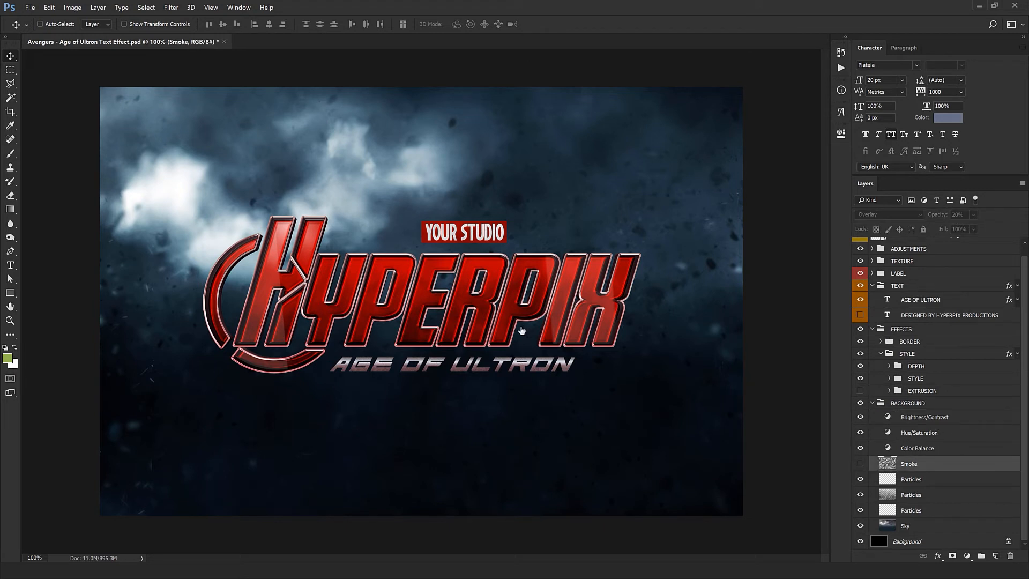
click(861, 467)
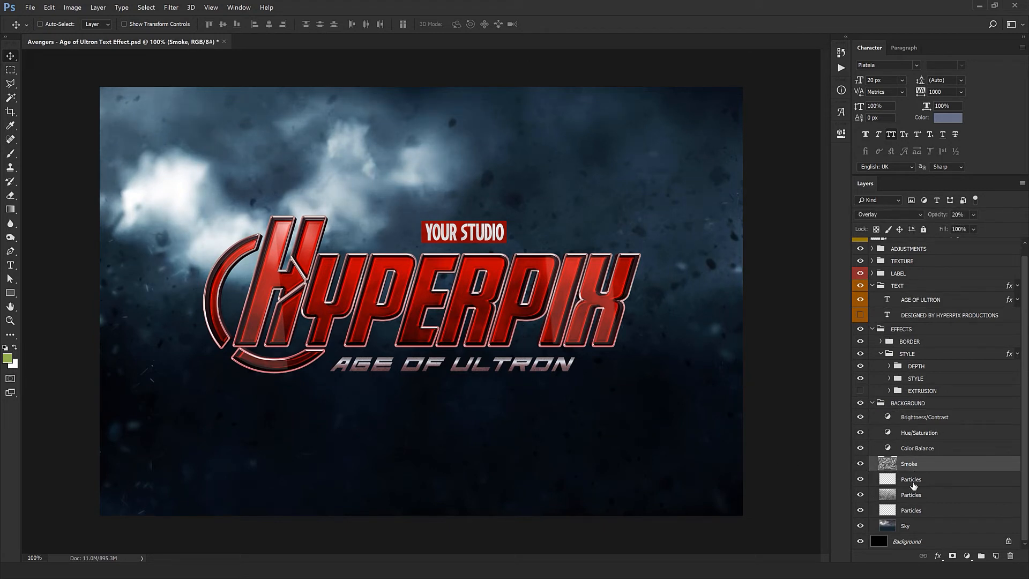
Step: Examine the effect of the three Particles layers by hiding and showing them, and collapse the BACKGROUND group
click(912, 481)
click(860, 479)
click(860, 510)
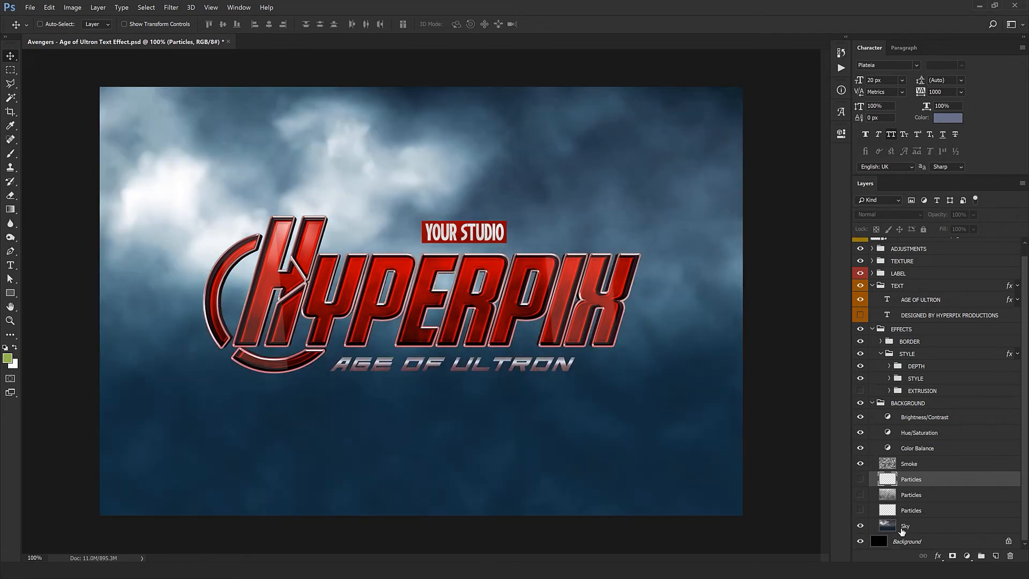
drag(860, 510, 860, 479)
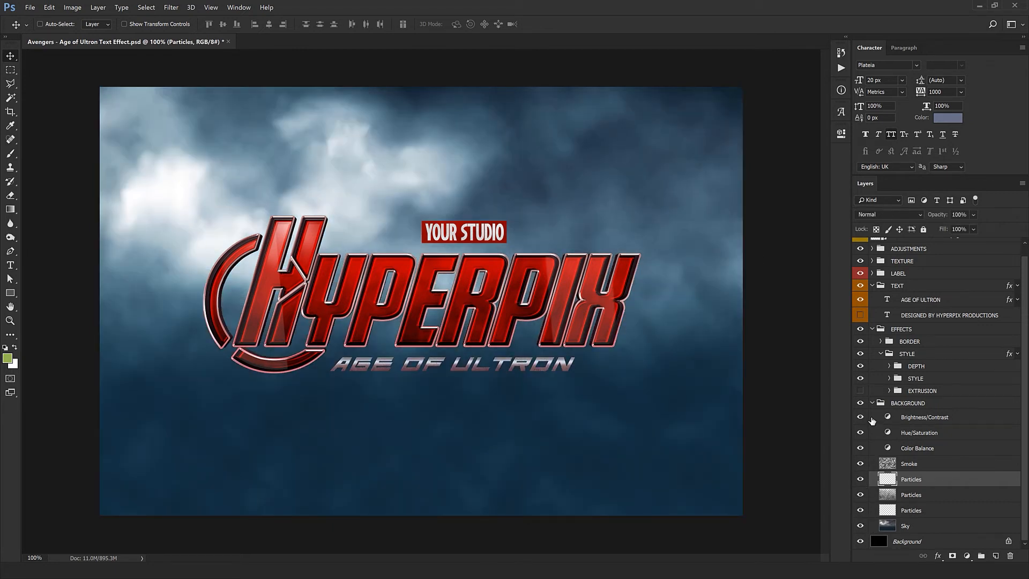
click(874, 402)
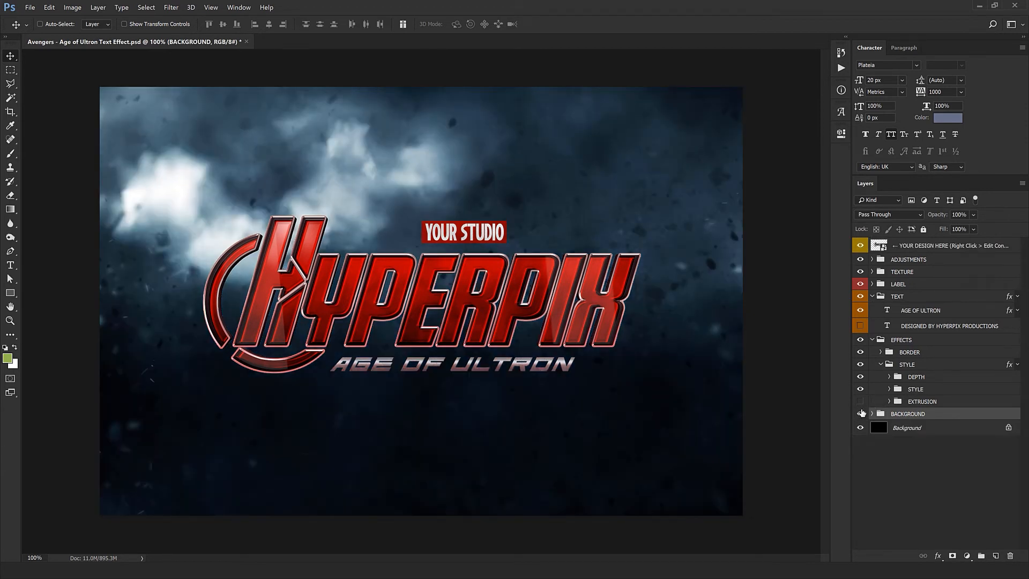
Step: Examine the EXTRUSION effect over transparency by hiding and restoring the BACKGROUND group and Background layer, and collapse the EFFECTS group
drag(861, 413, 860, 427)
click(860, 401)
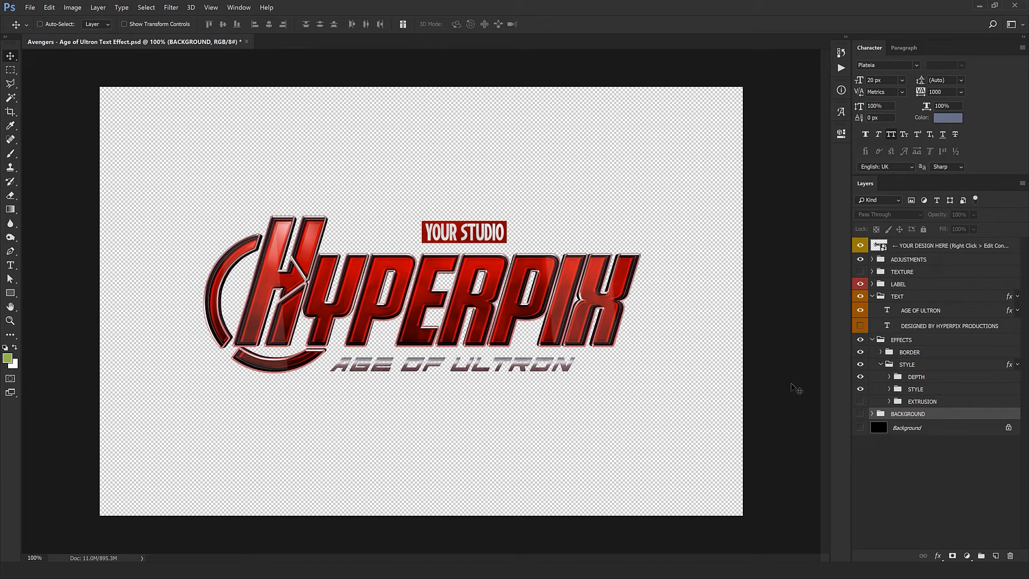
click(860, 402)
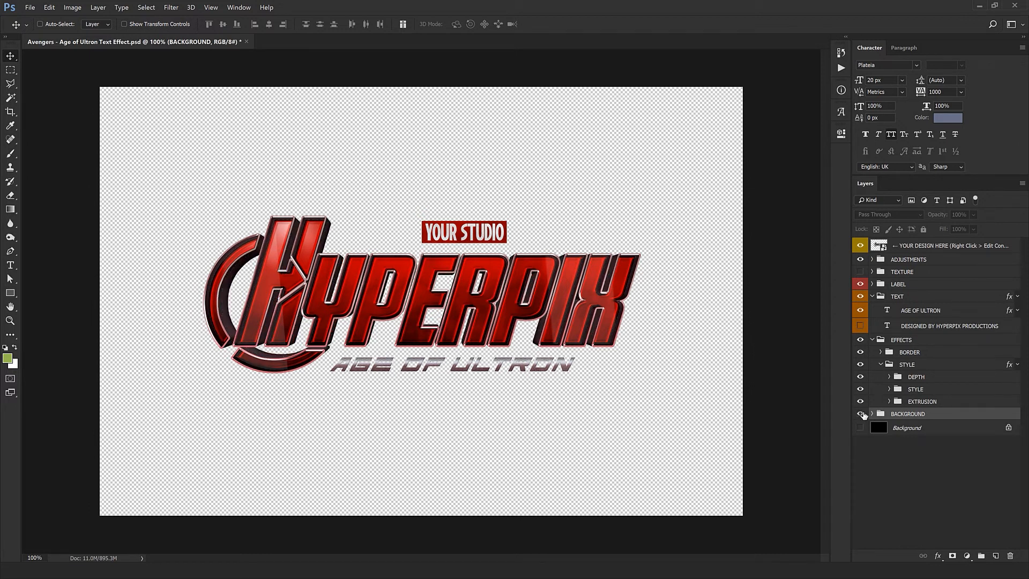
click(860, 427)
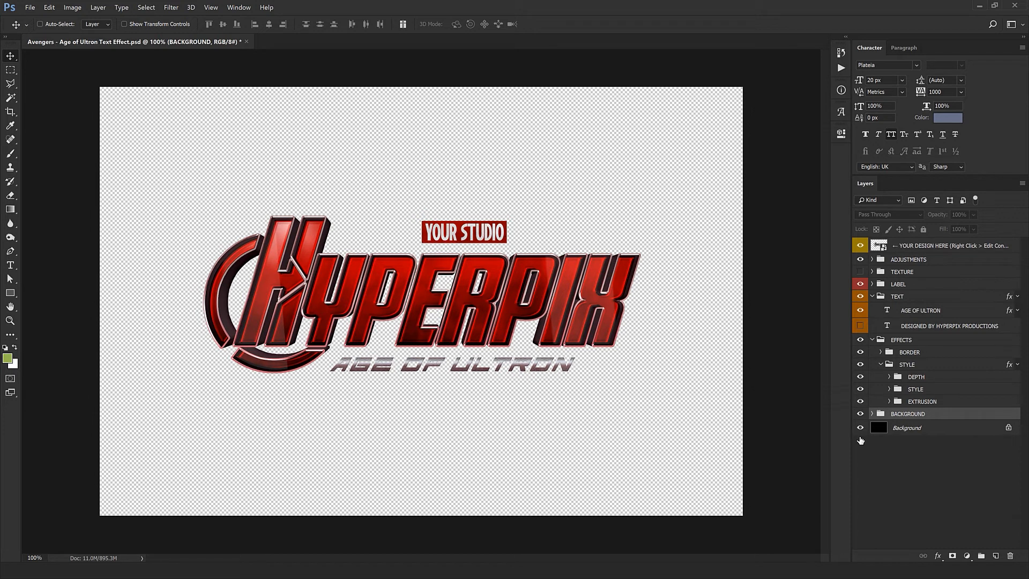
click(872, 340)
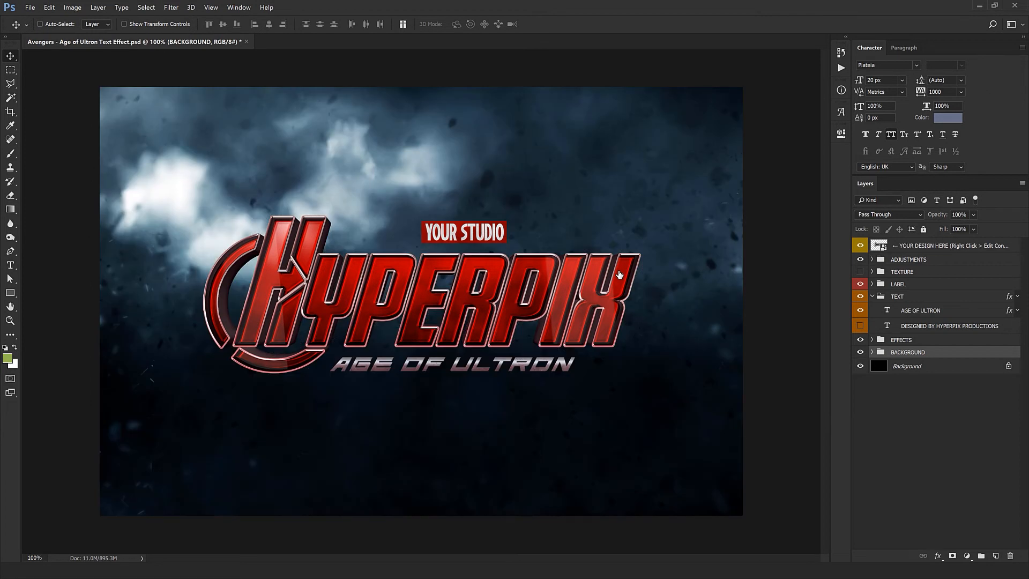
Step: Open the YOUR DESIGN HERE smart object, bring in the Nike logo 1.png and move its layer above the MASK group
click(903, 249)
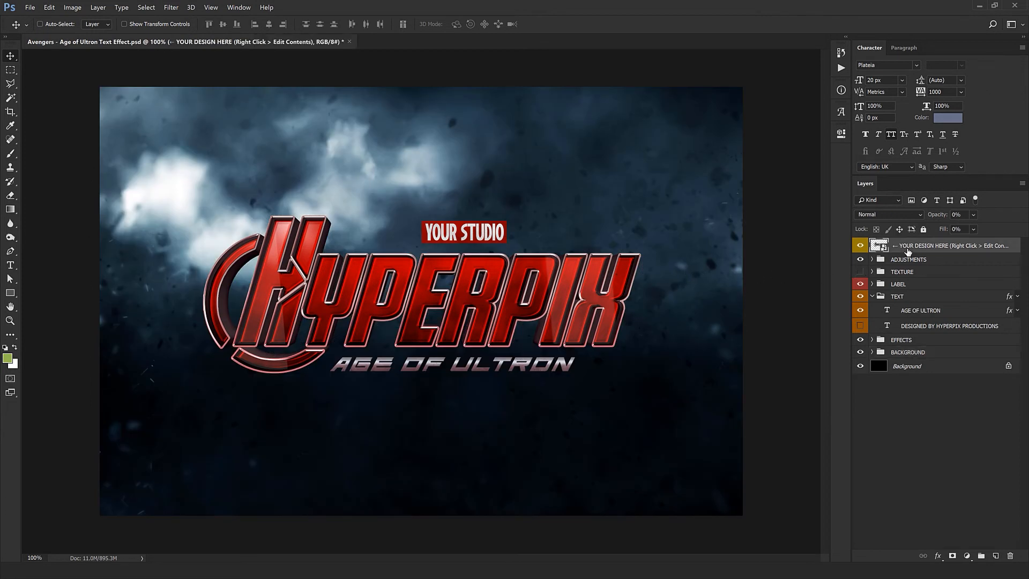
double_click(880, 246)
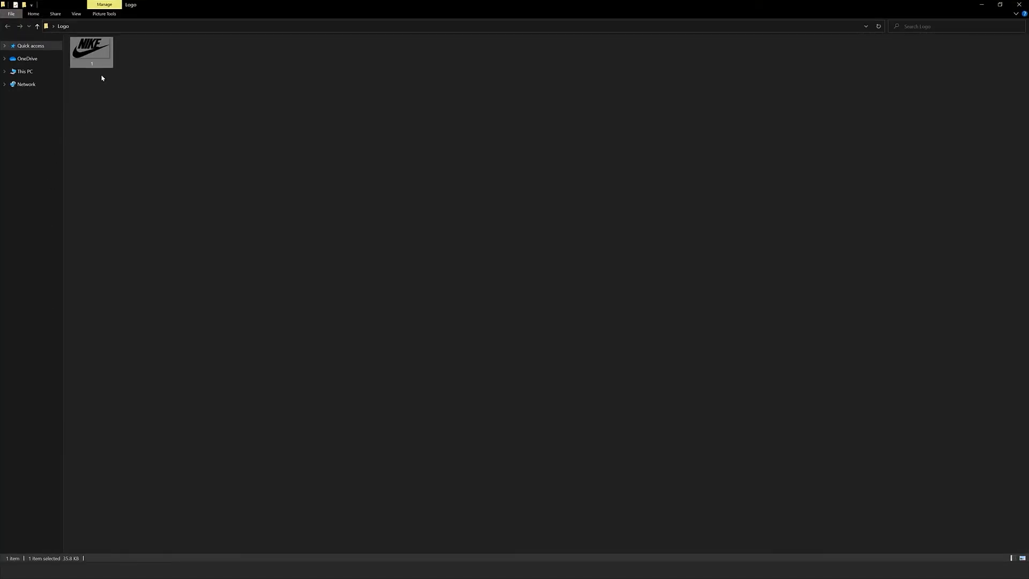
drag(102, 79, 499, 244)
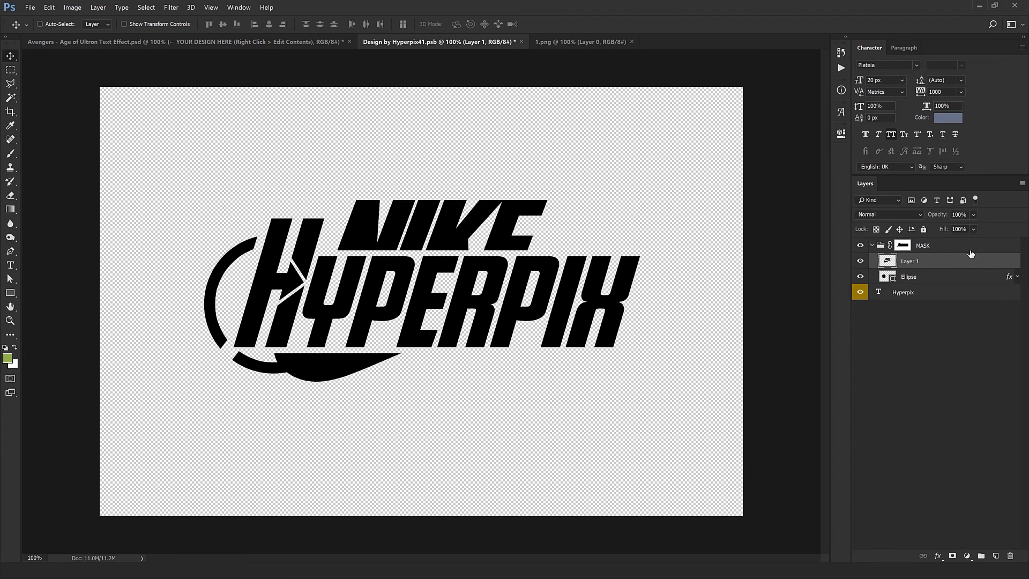
drag(934, 258, 914, 241)
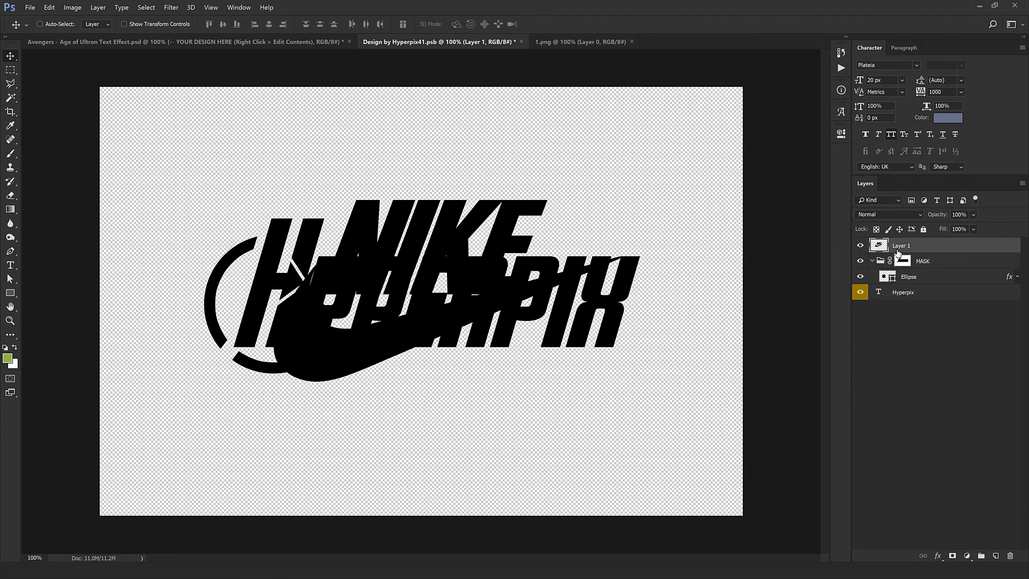
Step: Delete the MASK group with its Ellipse and the Hyperpix text layer, keeping only the Nike logo layer
click(924, 261)
shift+click(908, 301)
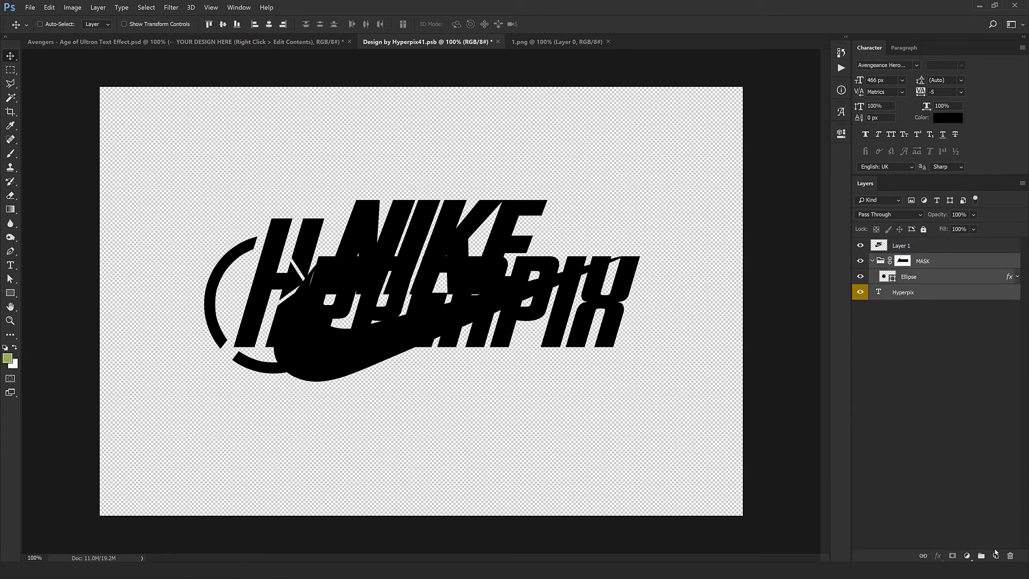
key(Delete)
Step: Show the guides and move the Nike logo slightly left and up with Free Transform, centring it around the guide intersection
key(ctrl+;)
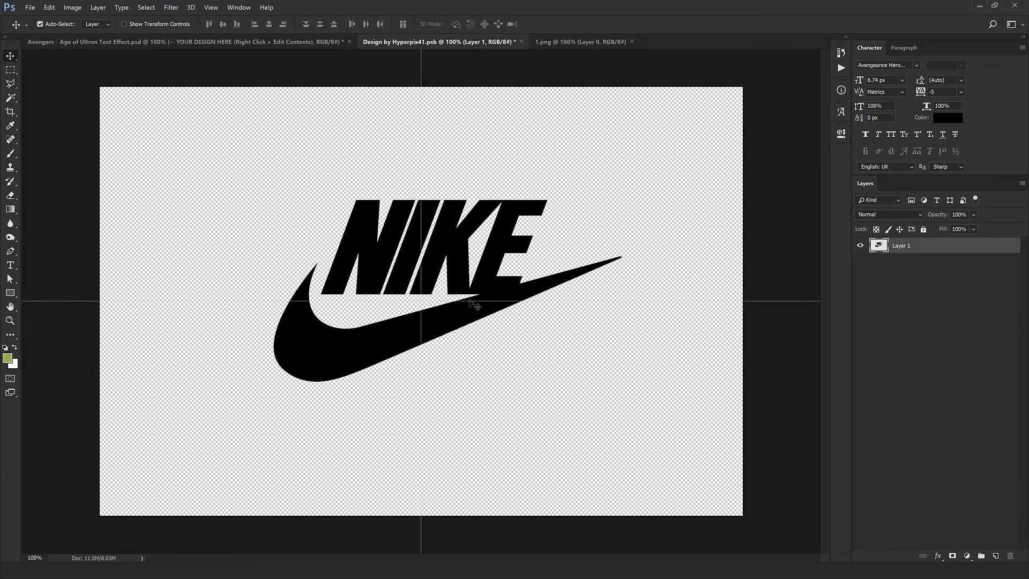
key(ctrl+t)
mouse_move(487, 282)
mouse_down()
mouse_move(461, 283)
mouse_move(504, 278)
mouse_move(499, 269)
mouse_up()
key(Return)
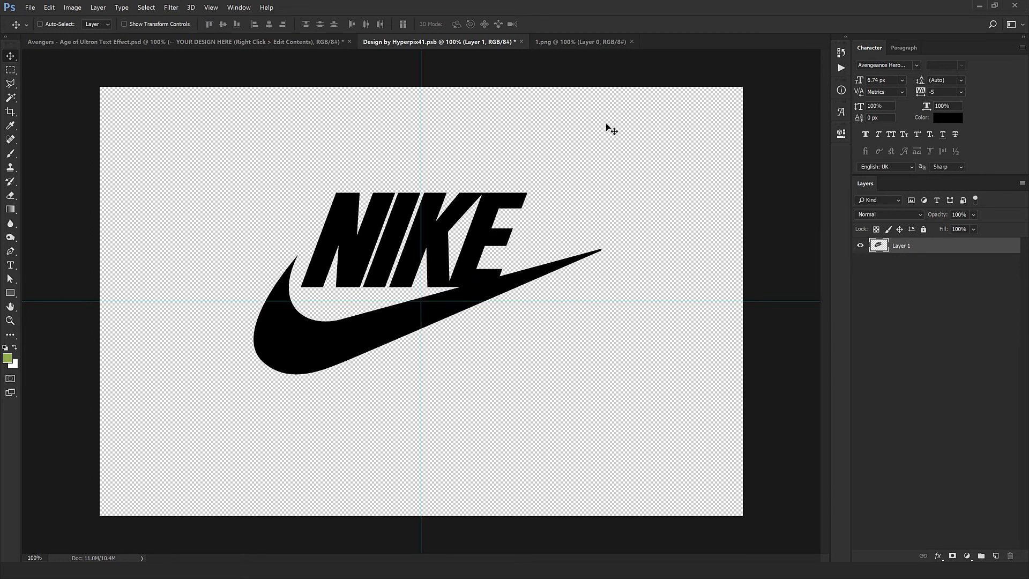
Step: Close 1.png and save and close the smart object document to update the template with the Nike logo
click(631, 42)
click(522, 42)
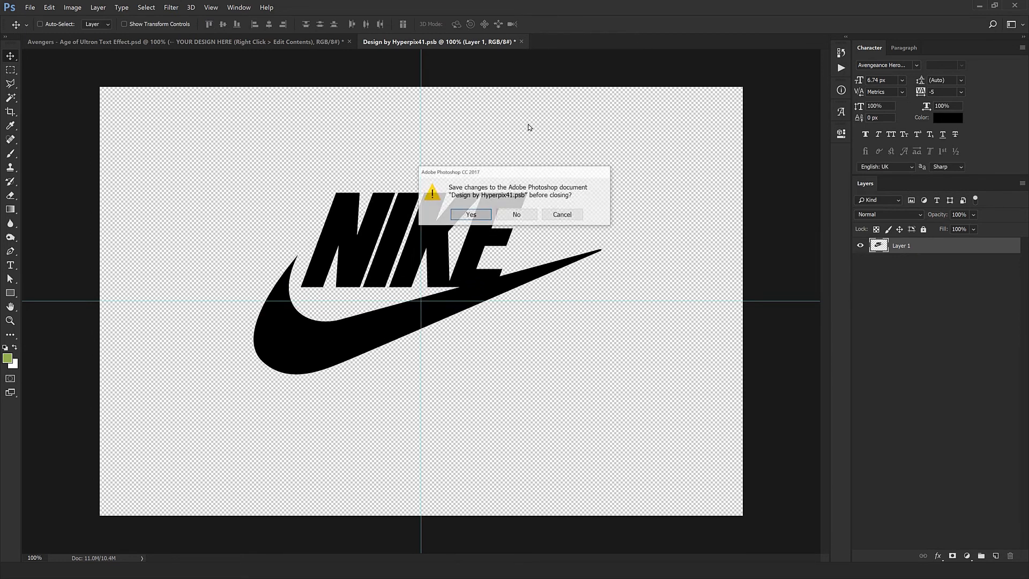
click(483, 218)
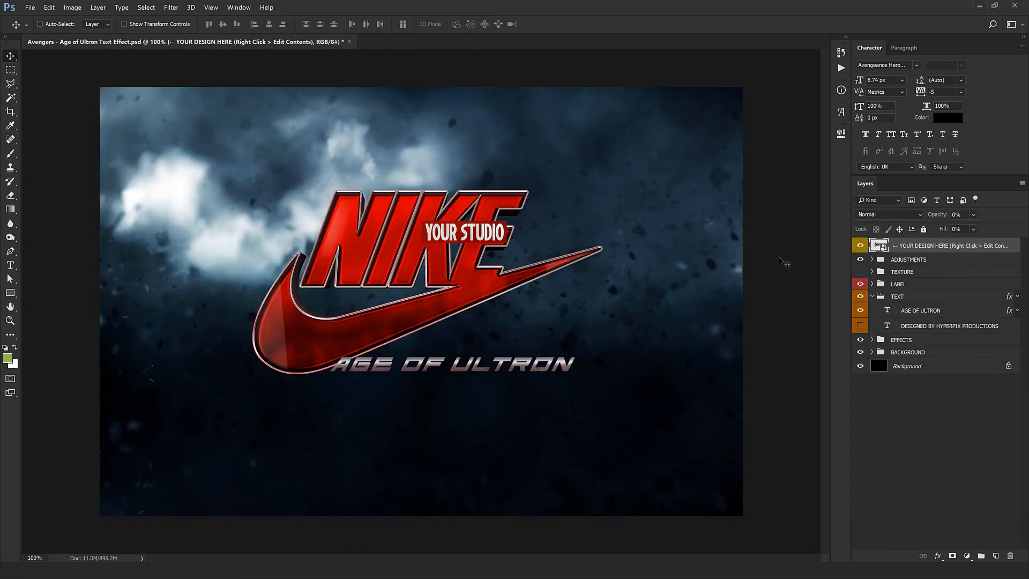
Step: Hide the LABEL group and the EXTRUSION group inside EFFECTS
click(900, 284)
click(860, 284)
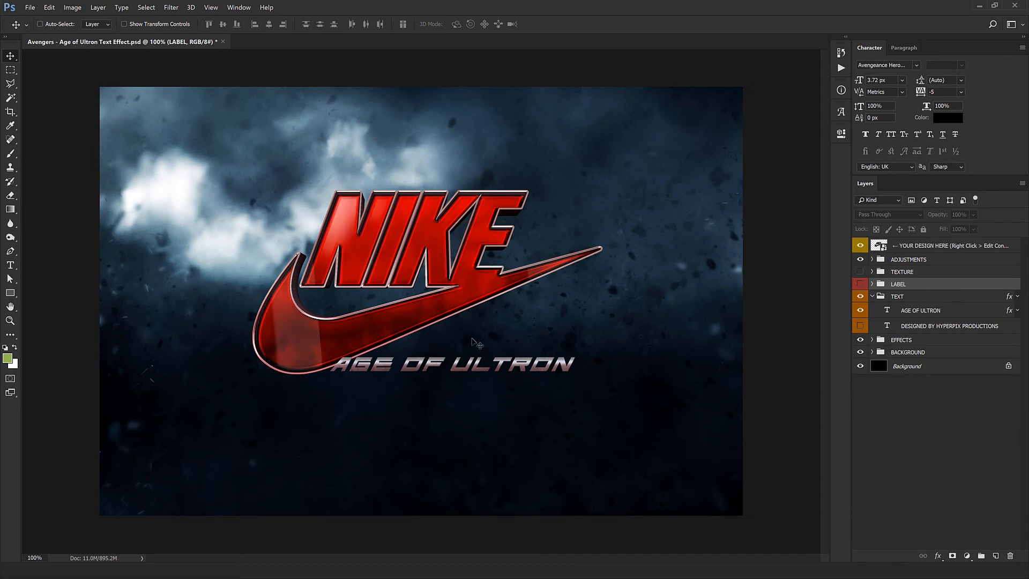
click(872, 339)
click(860, 401)
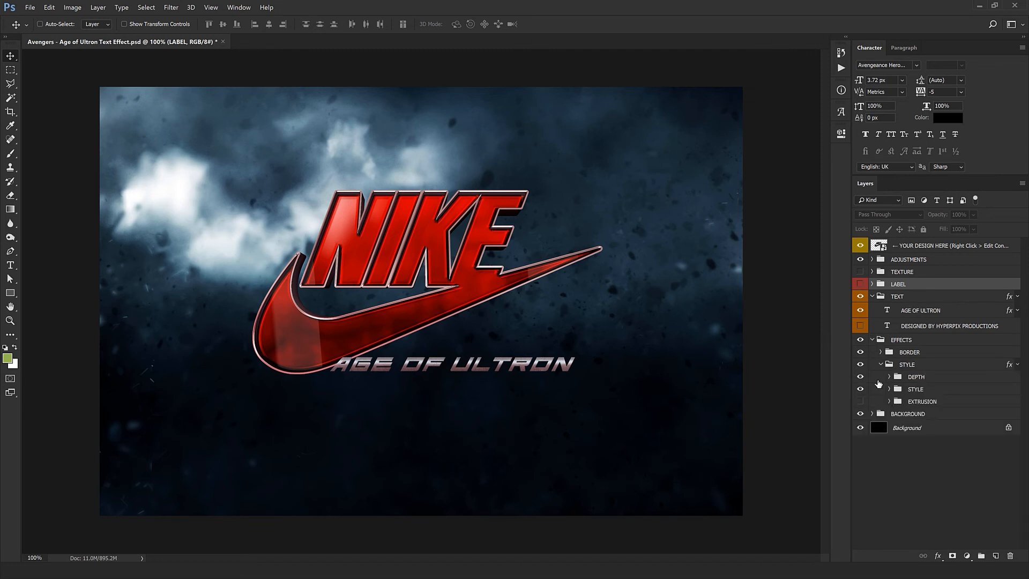
Step: Nudge the whole EFFECTS group slightly downward to lower the Nike logo on the canvas
click(919, 341)
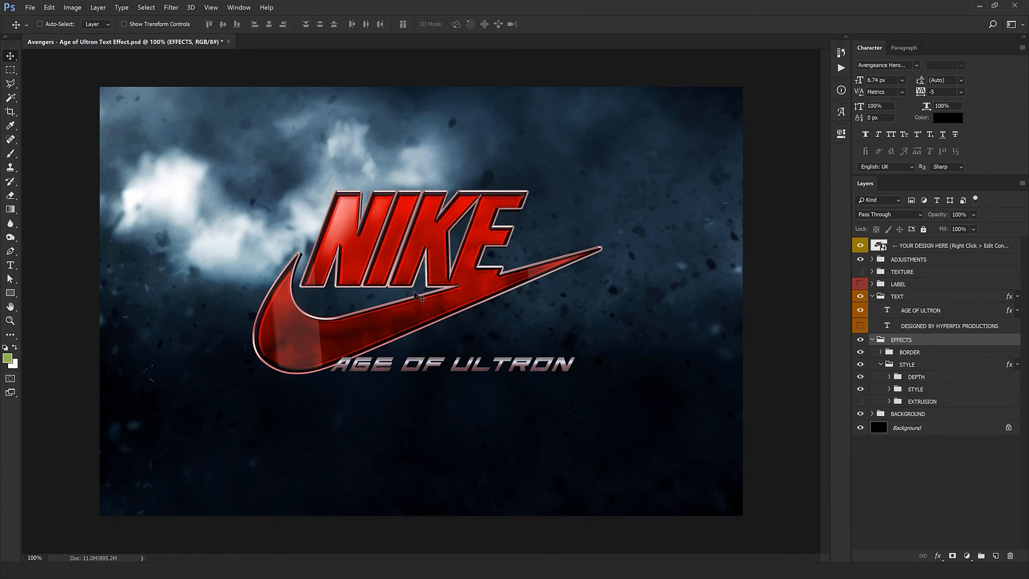
key(shift+Down)
key(shift+Down)
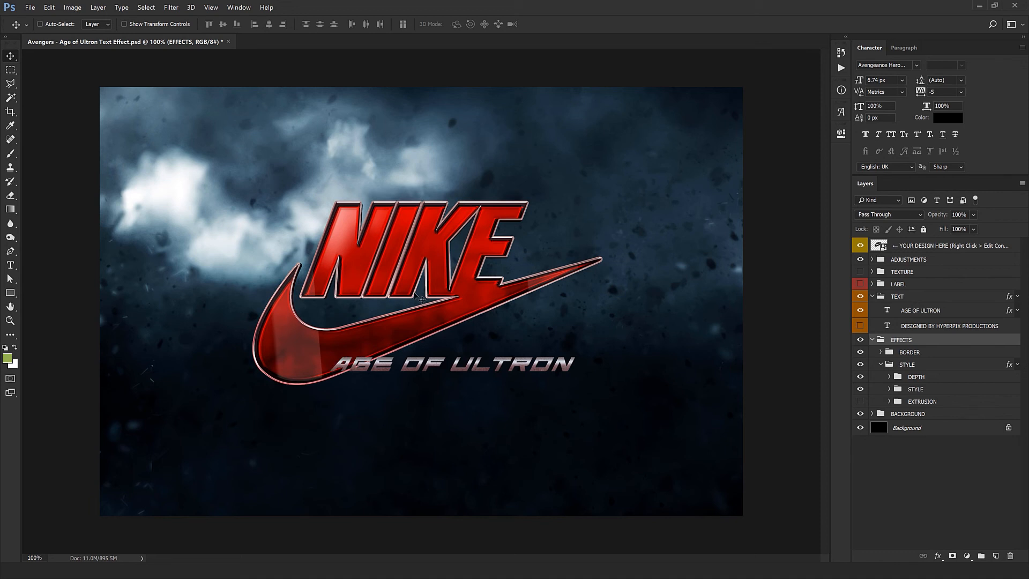
Step: Move the AGE OF ULTRON tagline down and right, clear of the swoosh, and change its text to JUST DO IT
click(914, 312)
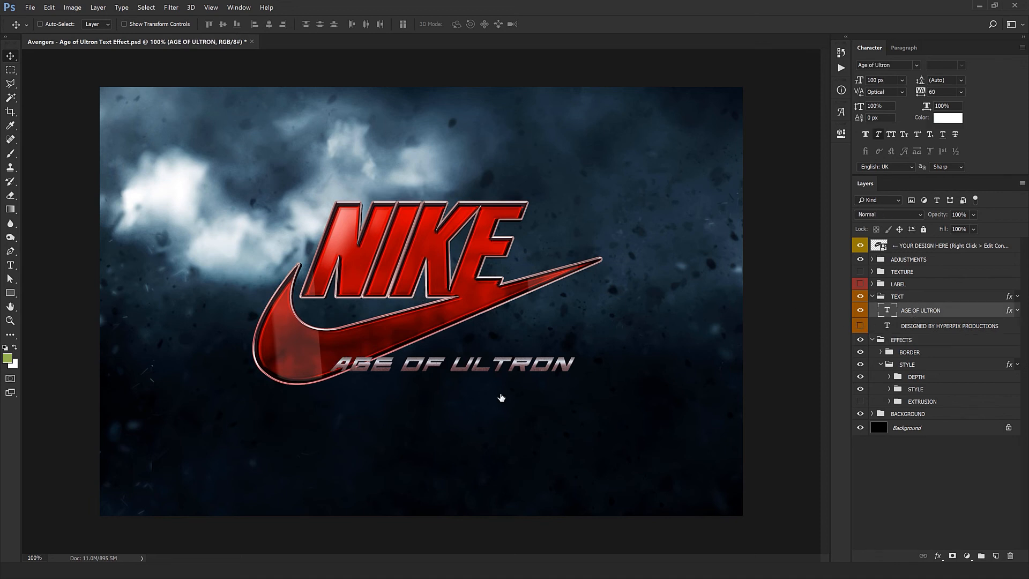
drag(530, 359, 630, 387)
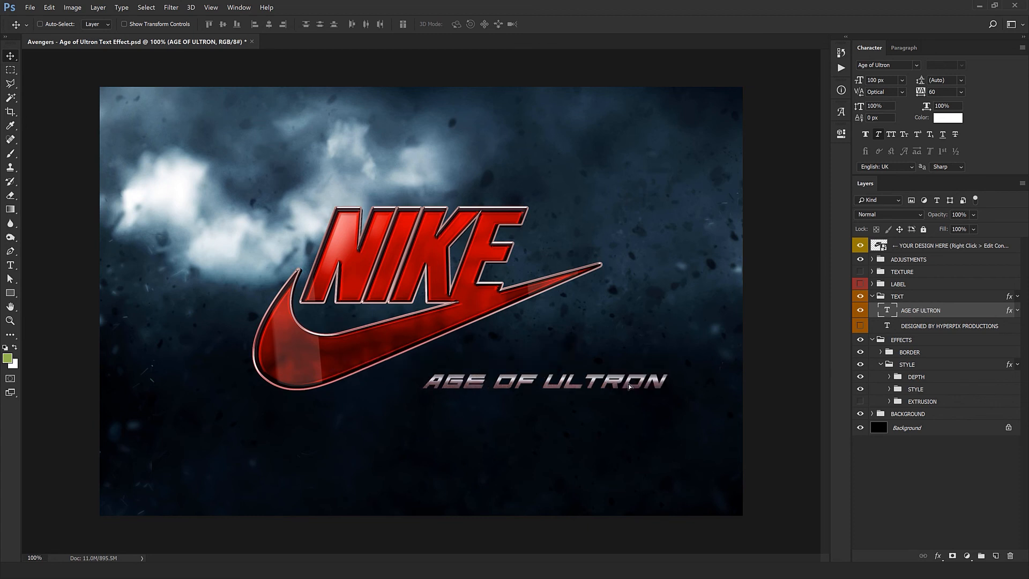
double_click(887, 310)
text(JUST DO IT)
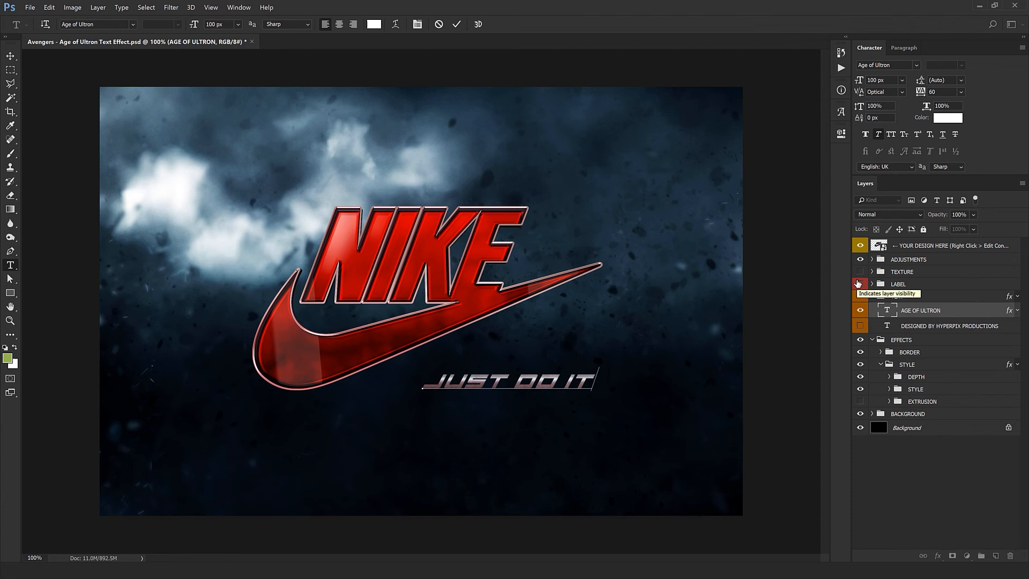
key(ctrl+Return)
key(v)
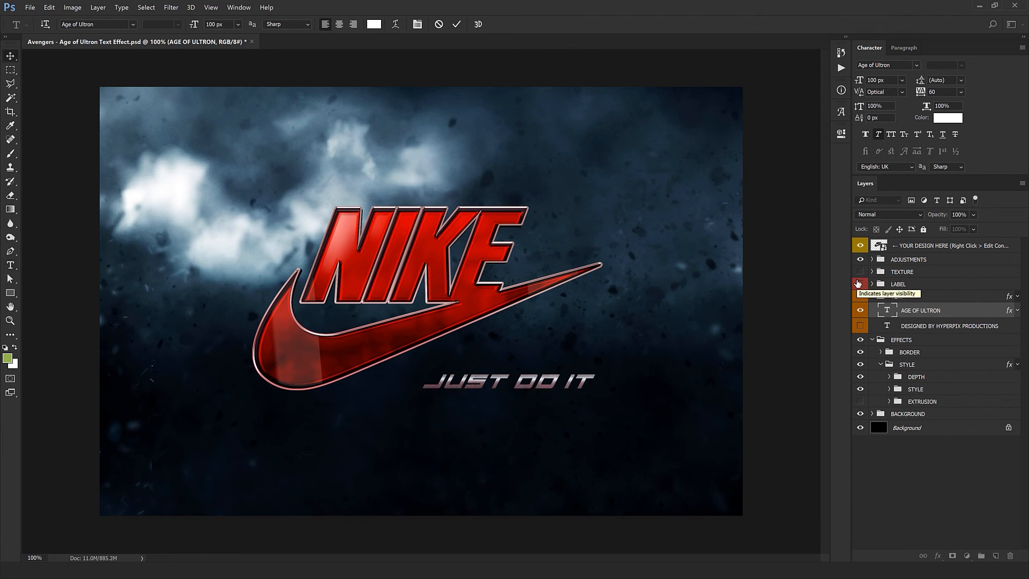
Step: Show the agency credit line, centre it horizontally with the JUST DO IT tagline and place both lines beneath the swoosh's right half
mouse_move(600, 407)
mouse_down()
mouse_move(579, 385)
mouse_move(564, 414)
mouse_move(618, 416)
mouse_move(605, 412)
mouse_up()
click(861, 325)
click(929, 324)
ctrl+click(919, 312)
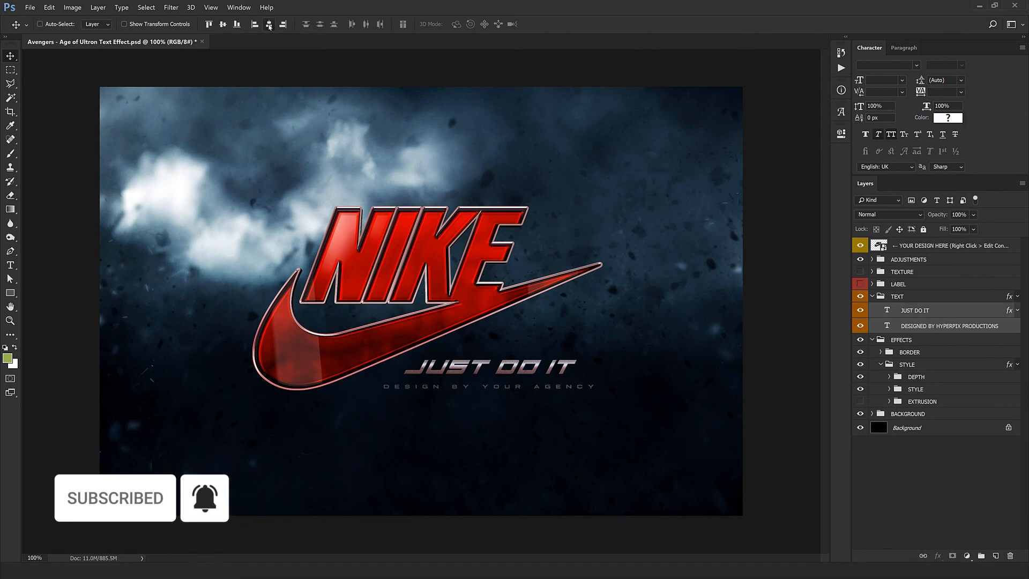
drag(560, 253, 563, 246)
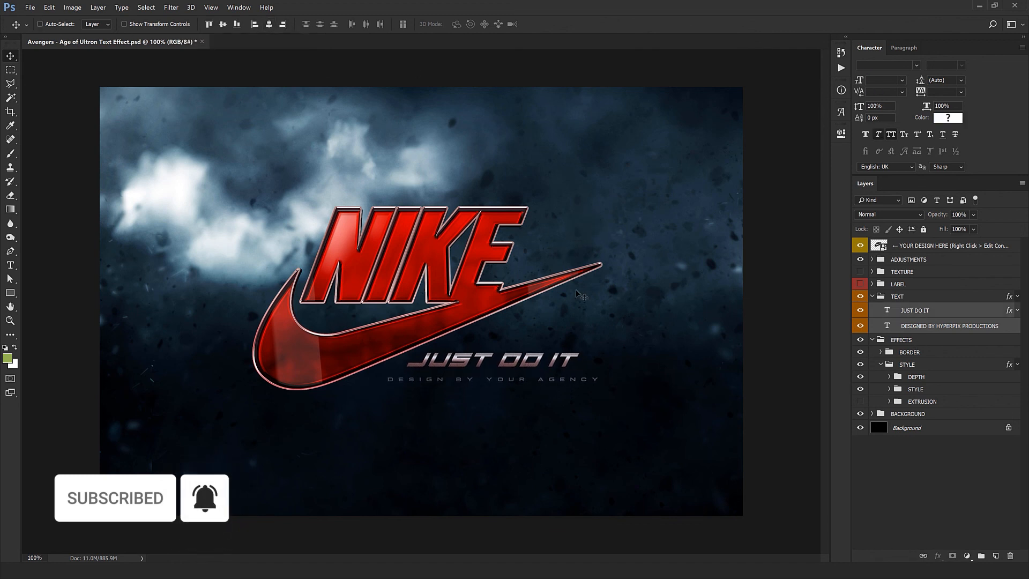